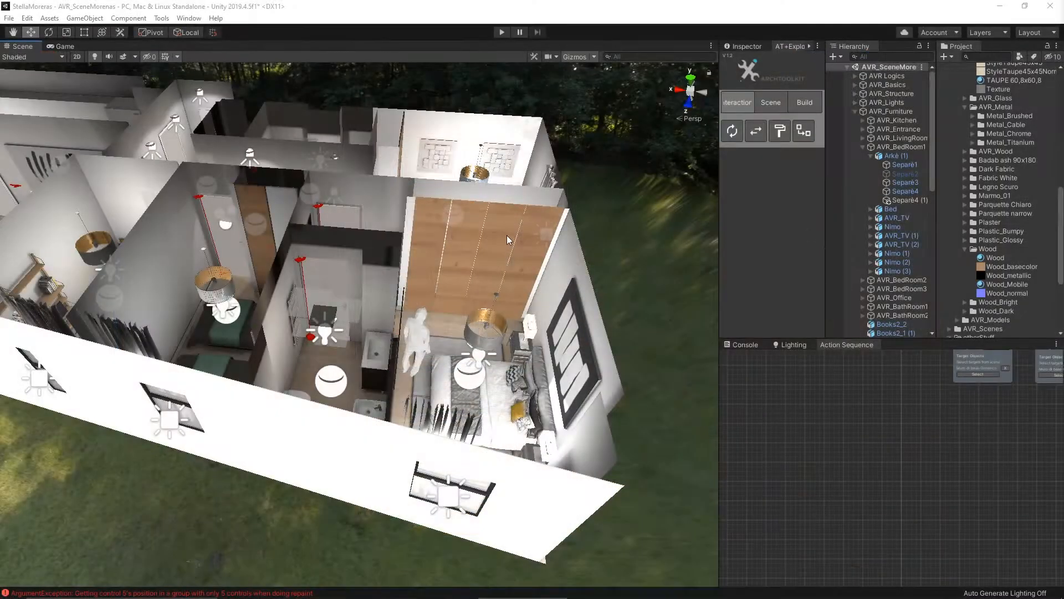
Move in close to the wooden partition panels in the first bedroom
{"action": "left_click_drag", "start_coordinate": [366, 222], "coordinate": [392, 224], "text": "alt"}
{"action": "right_click_drag", "start_coordinate": [391, 225], "coordinate": [503, 143]}
{"action": "key", "text": "d"}
{"action": "key", "text": "w"}
{"action": "key", "text": "w"}
{"action": "key", "text": "s"}
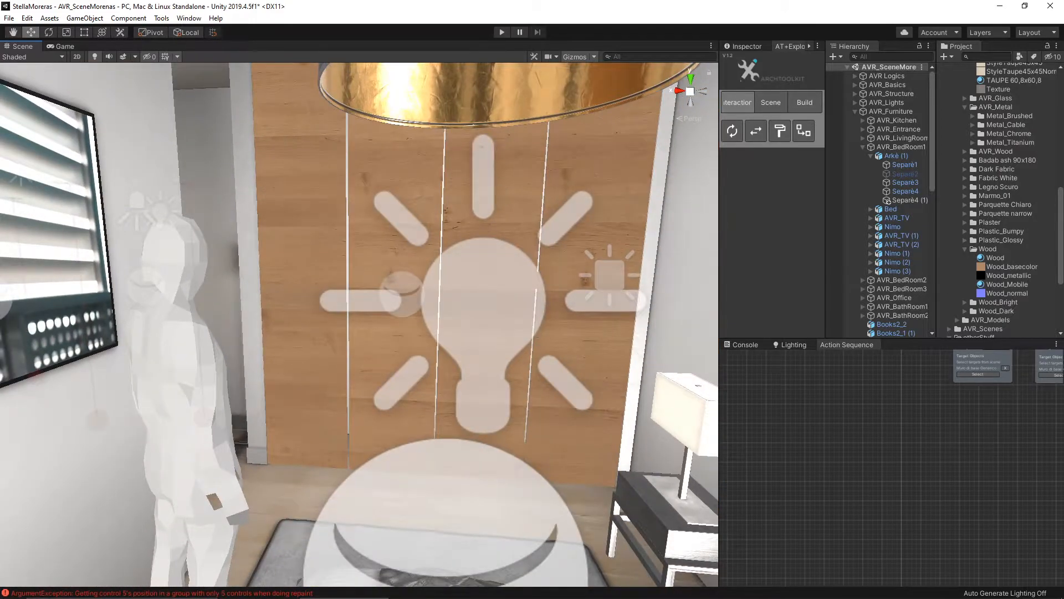
{"action": "right_click_drag", "start_coordinate": [502, 204], "coordinate": [496, 225]}
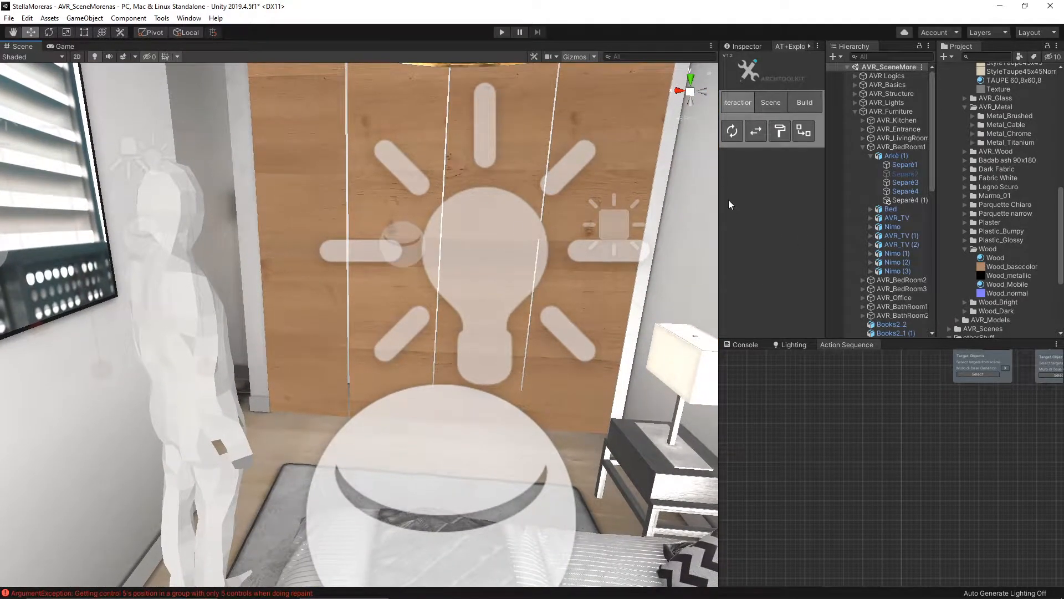
Enlarge the editor panels beside the Scene view and bring an empty area of the Action Sequence graph into view
{"action": "left_click_drag", "start_coordinate": [716, 195], "coordinate": [524, 206]}
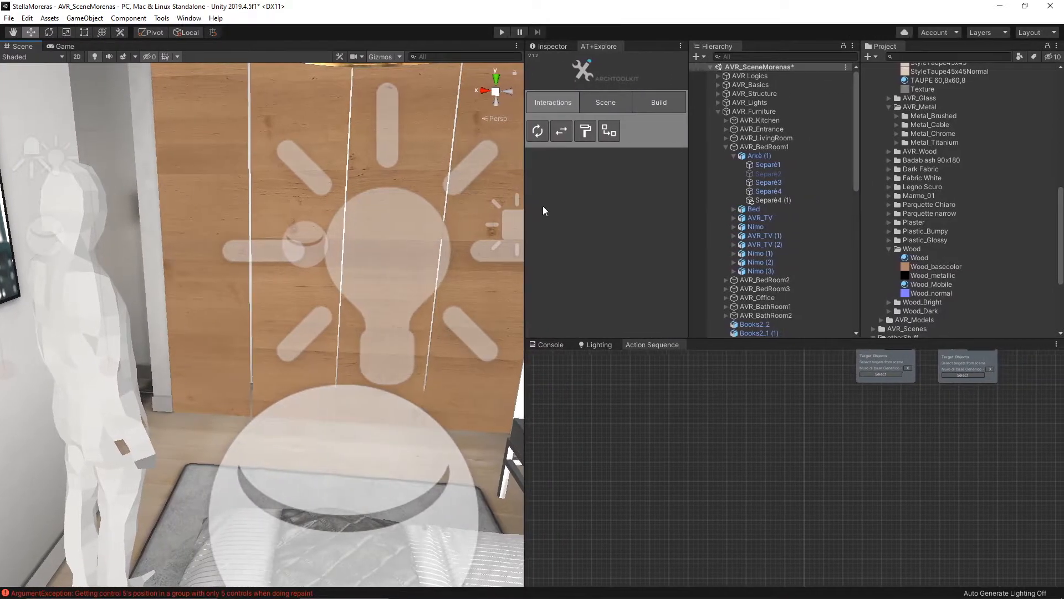
{"action": "scroll", "coordinate": [632, 410], "scroll_direction": "down", "scroll_amount": 2}
{"action": "middle_click_drag", "start_coordinate": [663, 378], "coordinate": [629, 388]}
{"action": "scroll", "coordinate": [650, 430], "scroll_direction": "up", "scroll_amount": 5}
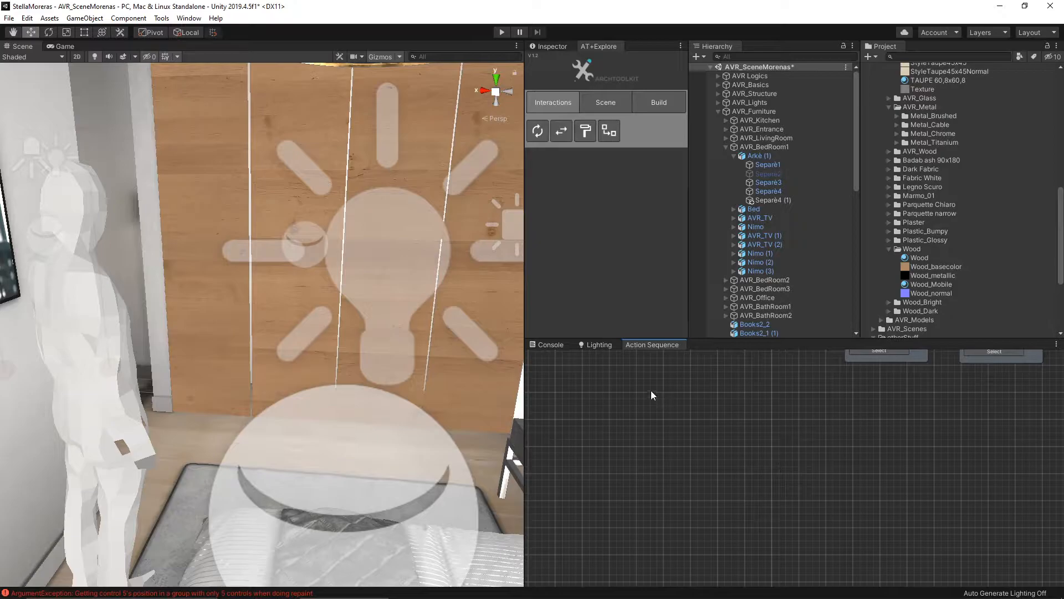
Create an empty child object under the Separè1 panel
{"action": "left_click", "coordinate": [220, 178]}
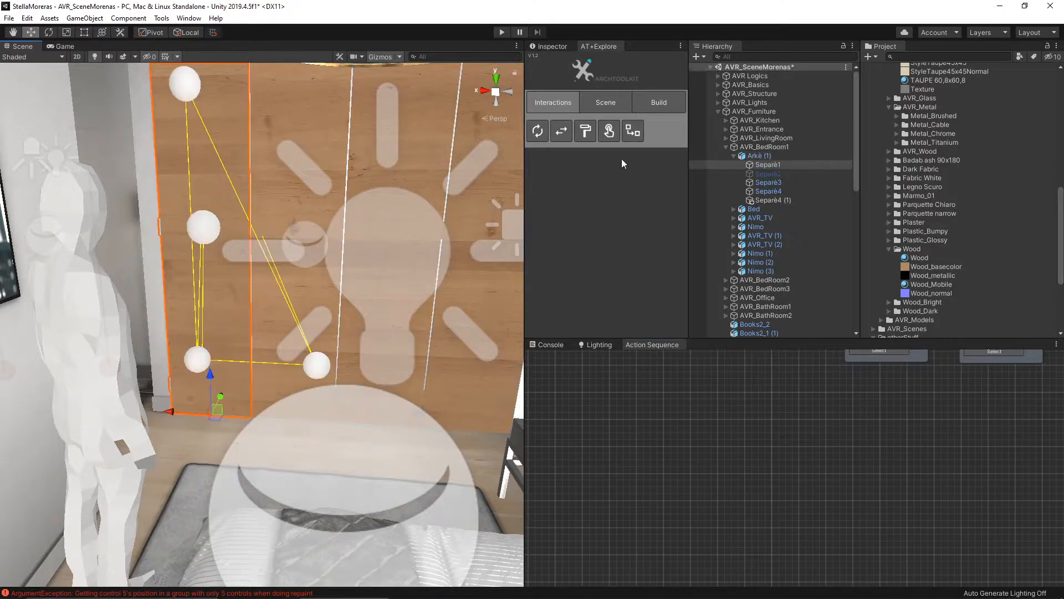
{"action": "right_click", "coordinate": [775, 166]}
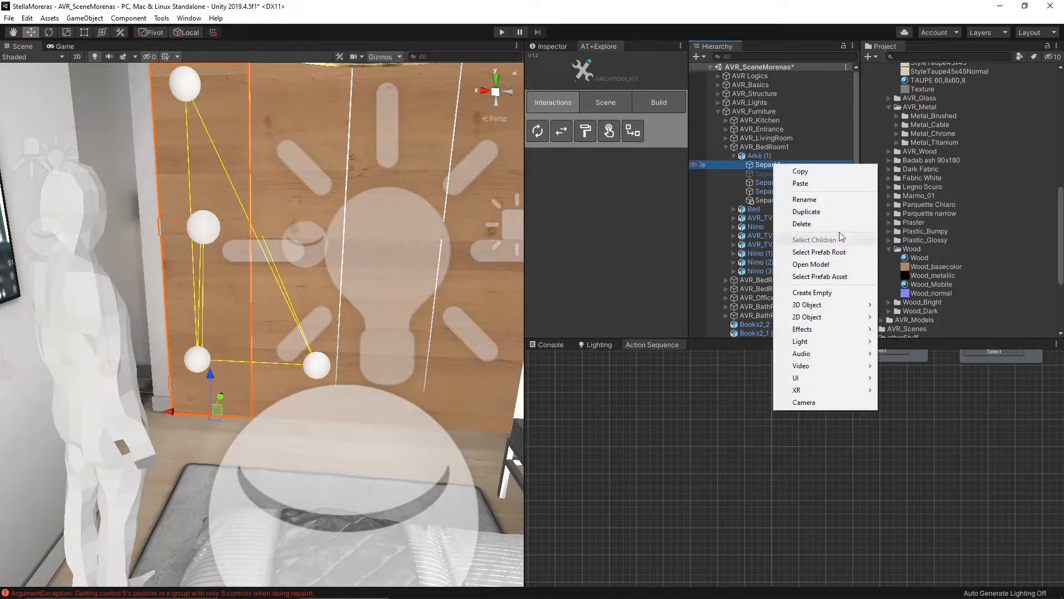
{"action": "left_click", "coordinate": [811, 293]}
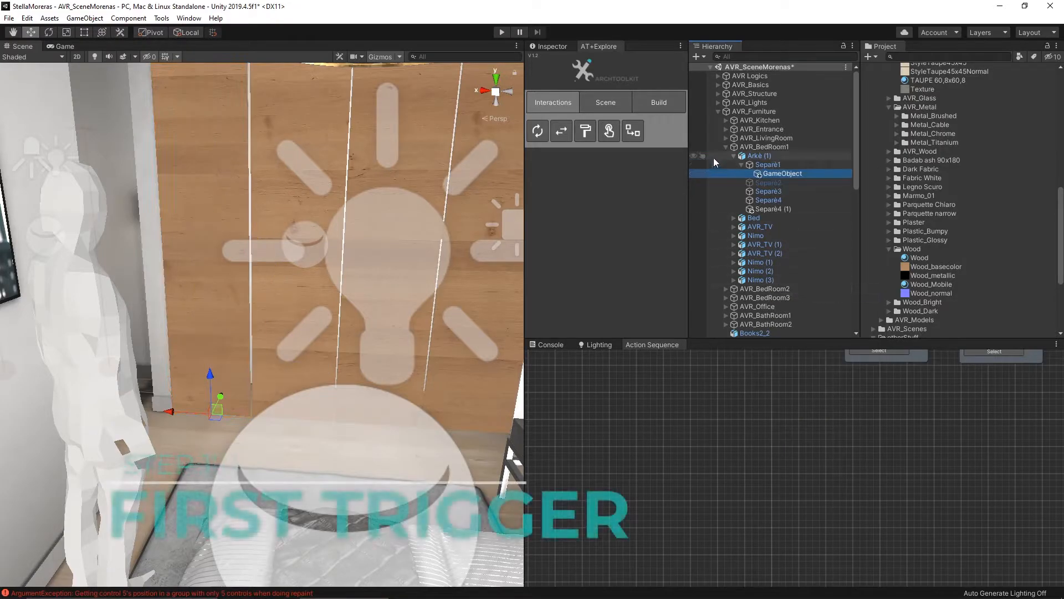
Add a Box Collider component to the new empty GameObject
{"action": "left_click", "coordinate": [560, 45]}
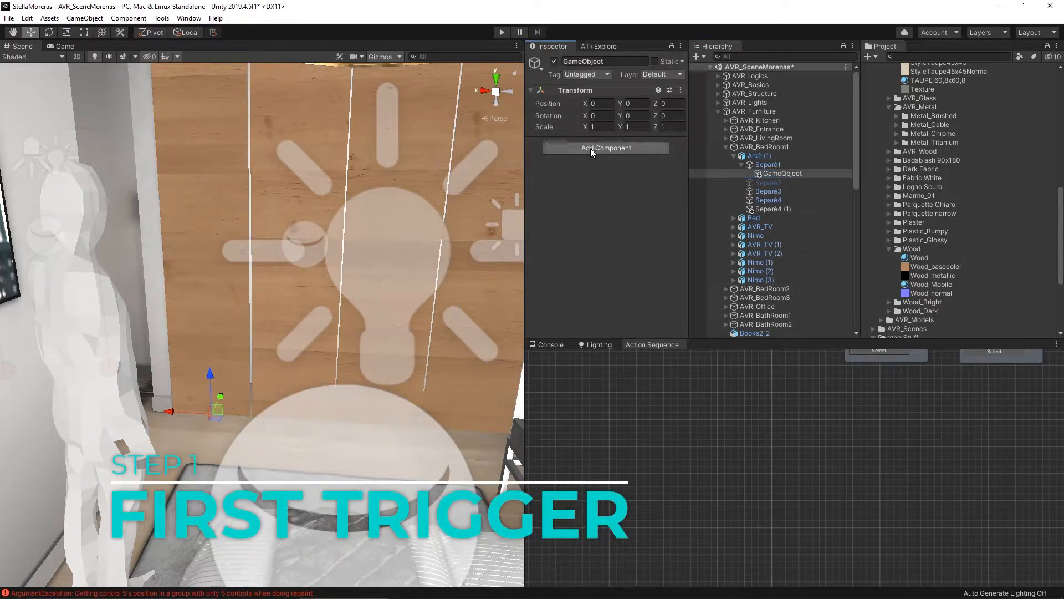
{"action": "left_click", "coordinate": [590, 148]}
{"action": "type", "text": "c"}
{"action": "scroll", "coordinate": [604, 295], "scroll_direction": "down", "scroll_amount": 2}
{"action": "scroll", "coordinate": [628, 251], "scroll_direction": "up", "scroll_amount": 2}
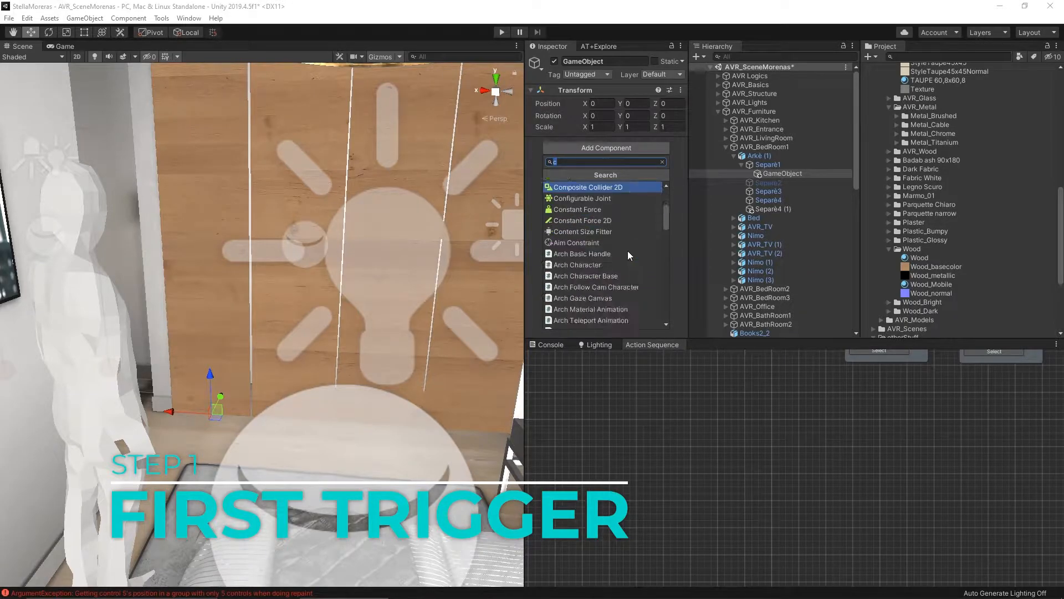
{"action": "type", "text": "boxc"}
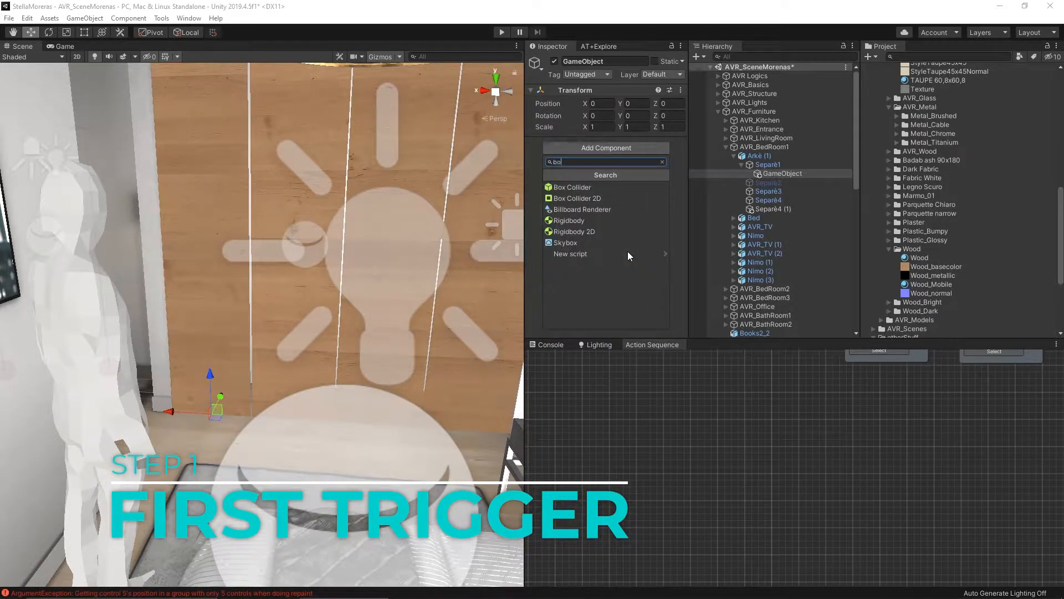
{"action": "left_click", "coordinate": [592, 187]}
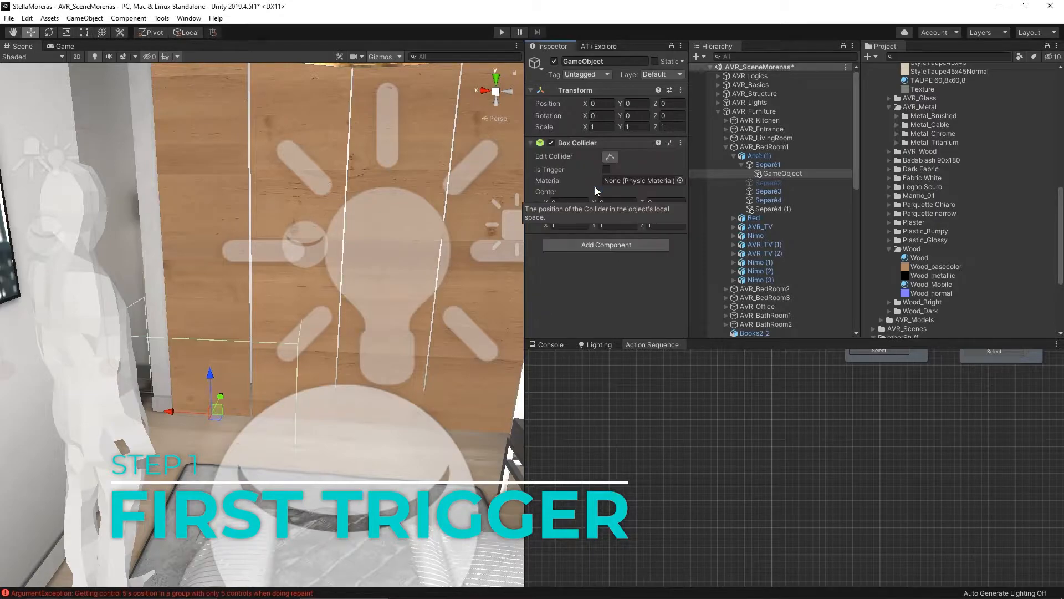
Edit the box collider's bounds in the scene, narrowing it along X to about 0.26
{"action": "left_click", "coordinate": [610, 157]}
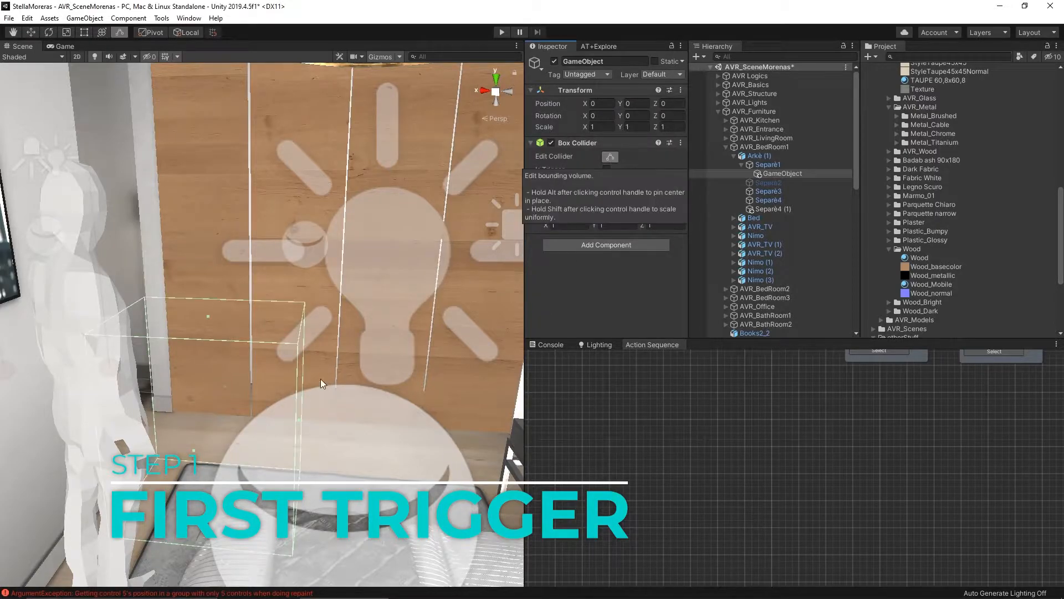
{"action": "left_click_drag", "start_coordinate": [298, 421], "coordinate": [245, 416]}
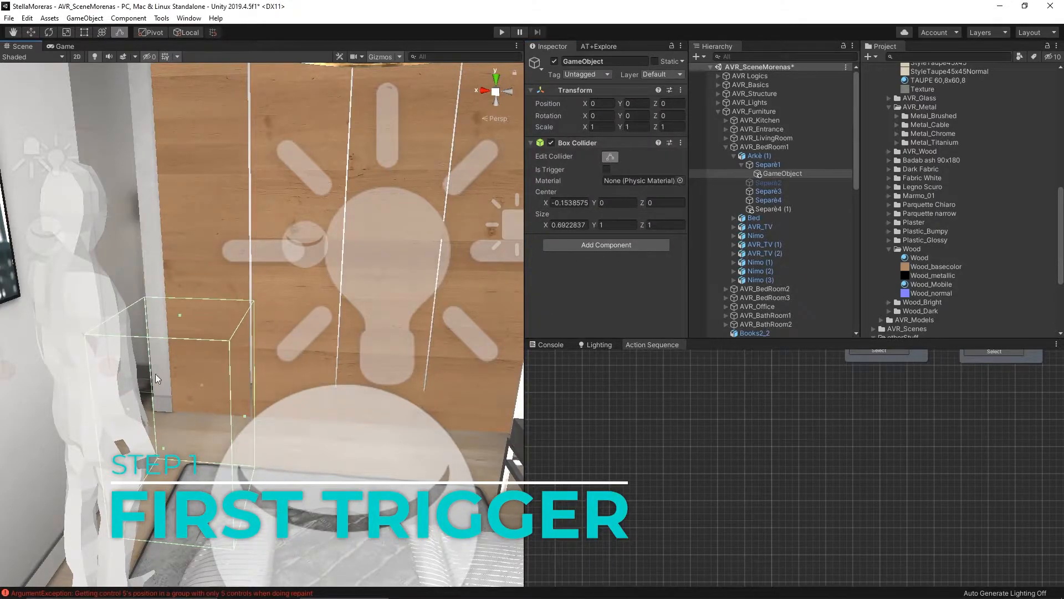
{"action": "left_click_drag", "start_coordinate": [128, 411], "coordinate": [203, 415]}
From the top view, shrink the collider around the free edge of Separè1 to about 0.13 in X and 0.12 in Y
{"action": "left_click", "coordinate": [497, 79]}
{"action": "left_click", "coordinate": [487, 120]}
{"action": "double_click", "coordinate": [769, 176]}
{"action": "scroll", "coordinate": [335, 335], "scroll_direction": "down", "scroll_amount": 10}
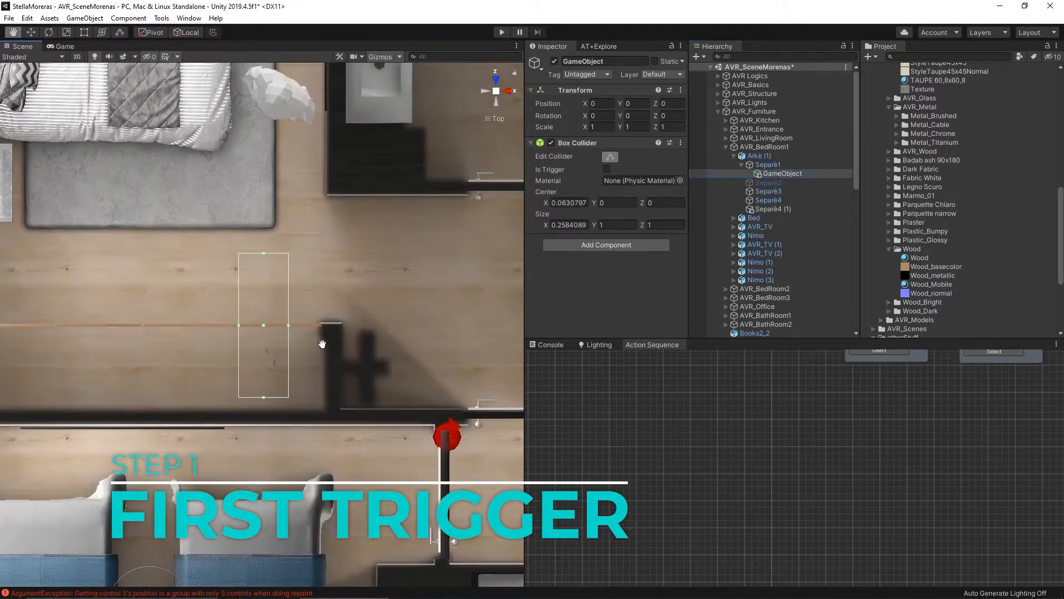
{"action": "scroll", "coordinate": [314, 341], "scroll_direction": "up", "scroll_amount": 4}
{"action": "middle_click_drag", "start_coordinate": [262, 297], "coordinate": [309, 326]}
{"action": "left_click_drag", "start_coordinate": [309, 269], "coordinate": [302, 345]}
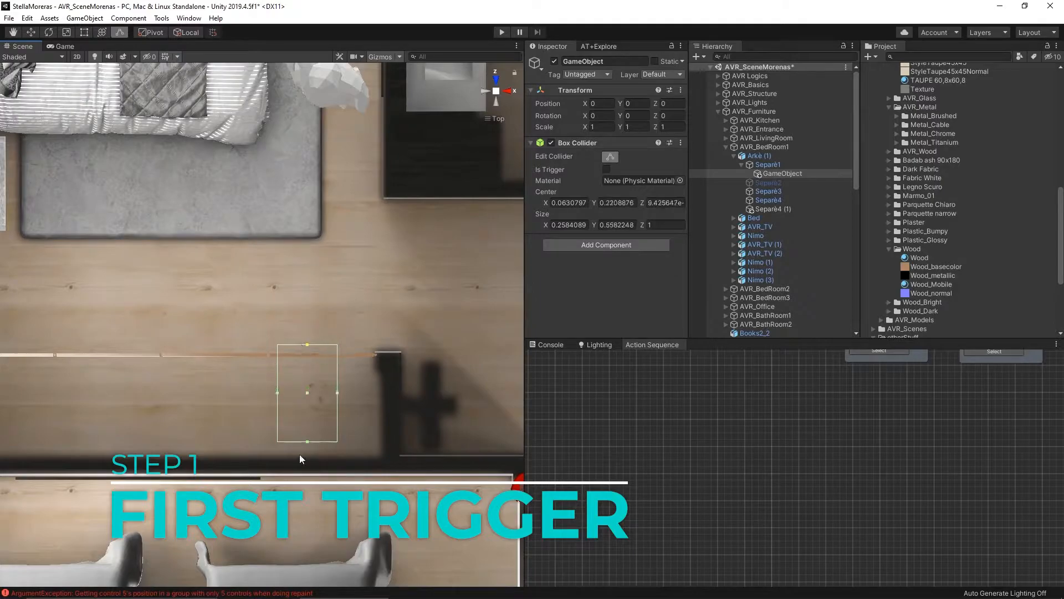
{"action": "left_click_drag", "start_coordinate": [308, 443], "coordinate": [301, 356]}
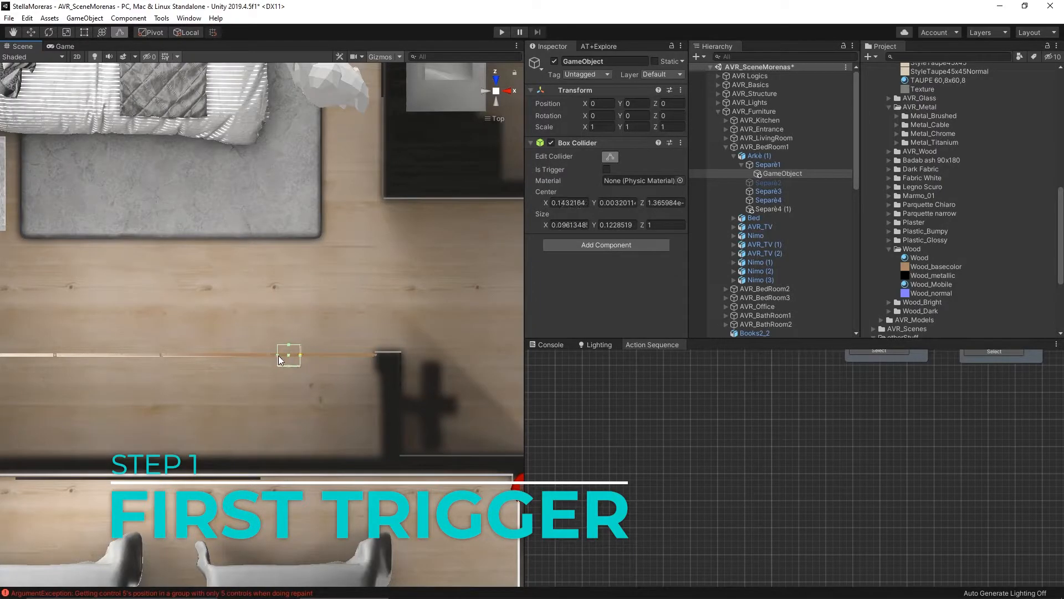
From the front view, stretch the collider vertically to nearly the panel's full height, about 1.69 in Z
{"action": "left_click", "coordinate": [497, 81]}
{"action": "middle_click_drag", "start_coordinate": [214, 273], "coordinate": [280, 405]}
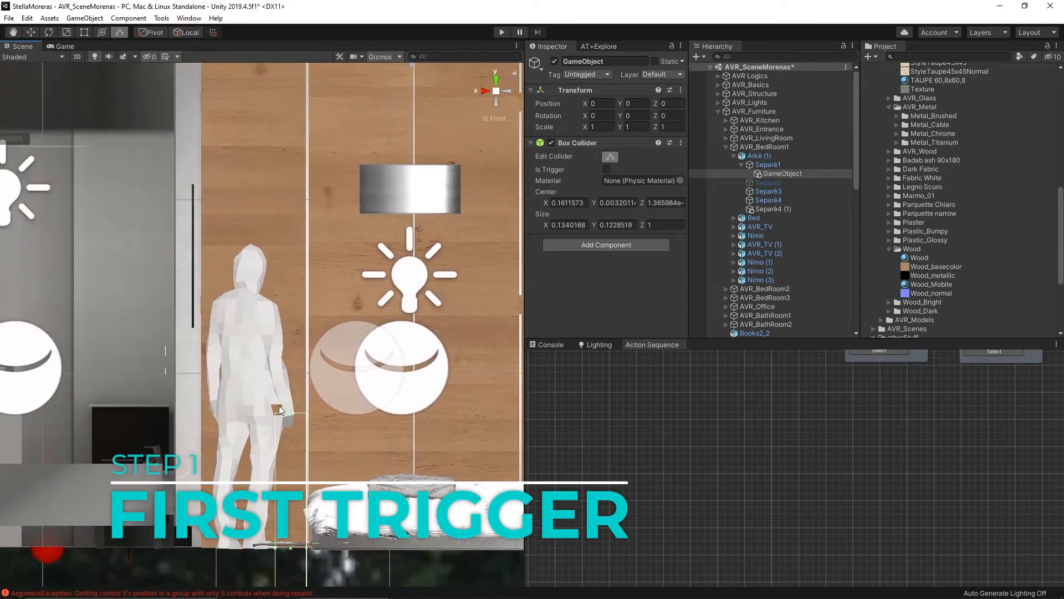
{"action": "left_click_drag", "start_coordinate": [299, 262], "coordinate": [297, 56]}
{"action": "scroll", "coordinate": [288, 266], "scroll_direction": "down", "scroll_amount": 10}
{"action": "left_click_drag", "start_coordinate": [280, 545], "coordinate": [280, 452]}
{"action": "scroll", "coordinate": [278, 318], "scroll_direction": "up", "scroll_amount": 3}
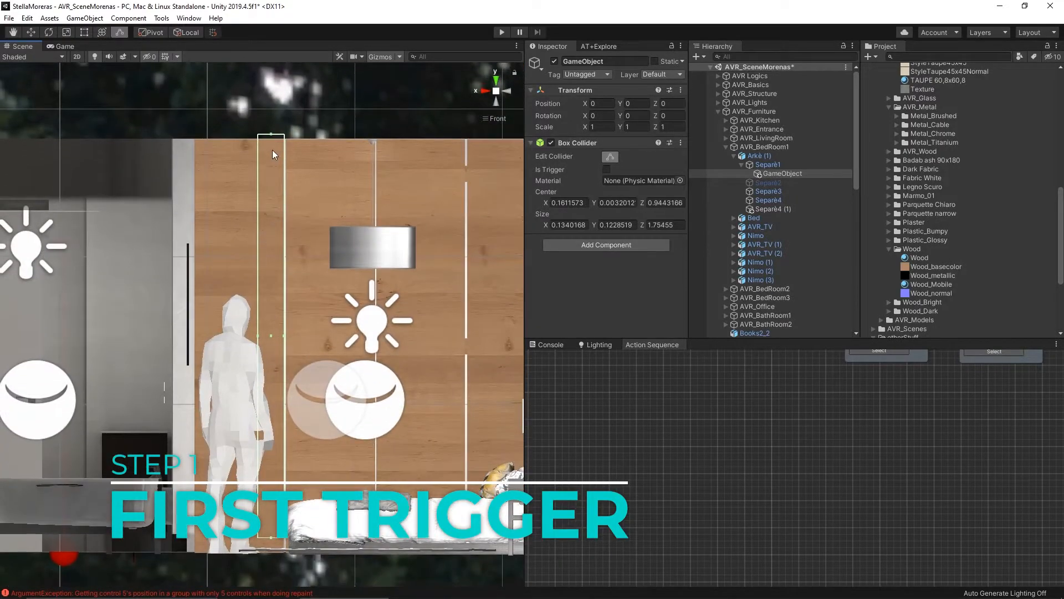
{"action": "left_click_drag", "start_coordinate": [271, 135], "coordinate": [271, 149]}
Rename the collider GameObject as Trigger1
{"action": "left_click", "coordinate": [790, 173]}
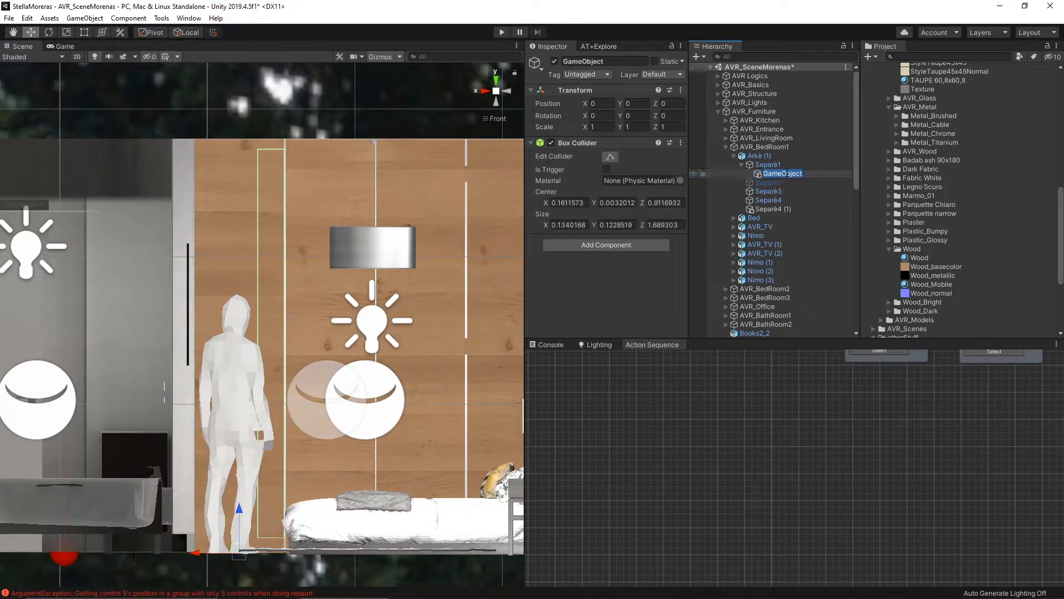
{"action": "type", "text": "Trigger1"}
{"action": "key", "text": "Return"}
Duplicate Trigger1, rename the copy Trigger2 and deactivate it
{"action": "key", "text": "ctrl+d"}
{"action": "left_click", "coordinate": [785, 184]}
{"action": "left_click_drag", "start_coordinate": [786, 183], "coordinate": [822, 183]}
{"action": "type", "text": "2"}
{"action": "key", "text": "Return"}
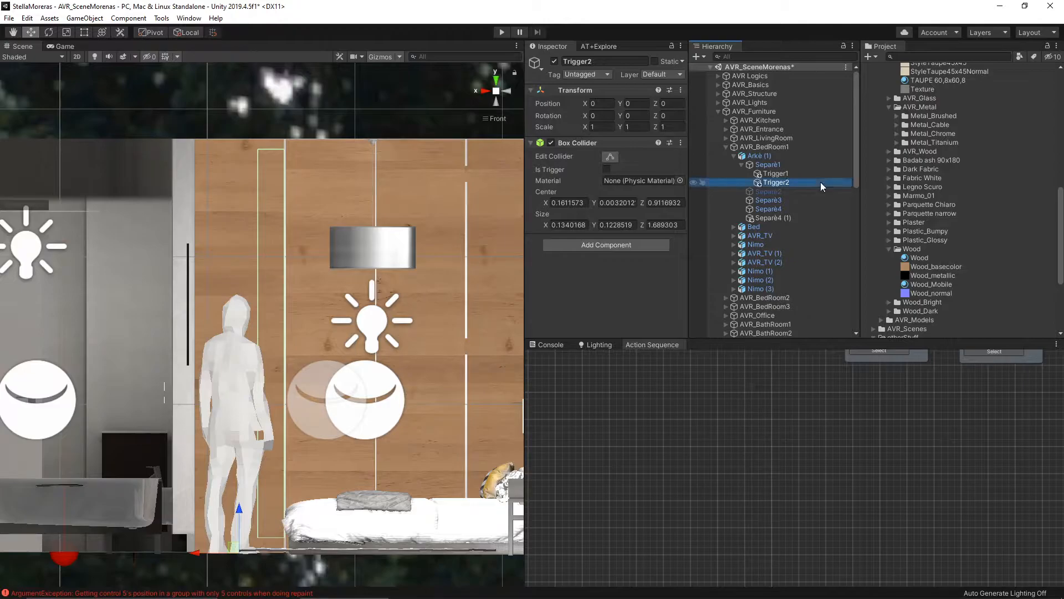
{"action": "left_click", "coordinate": [555, 62]}
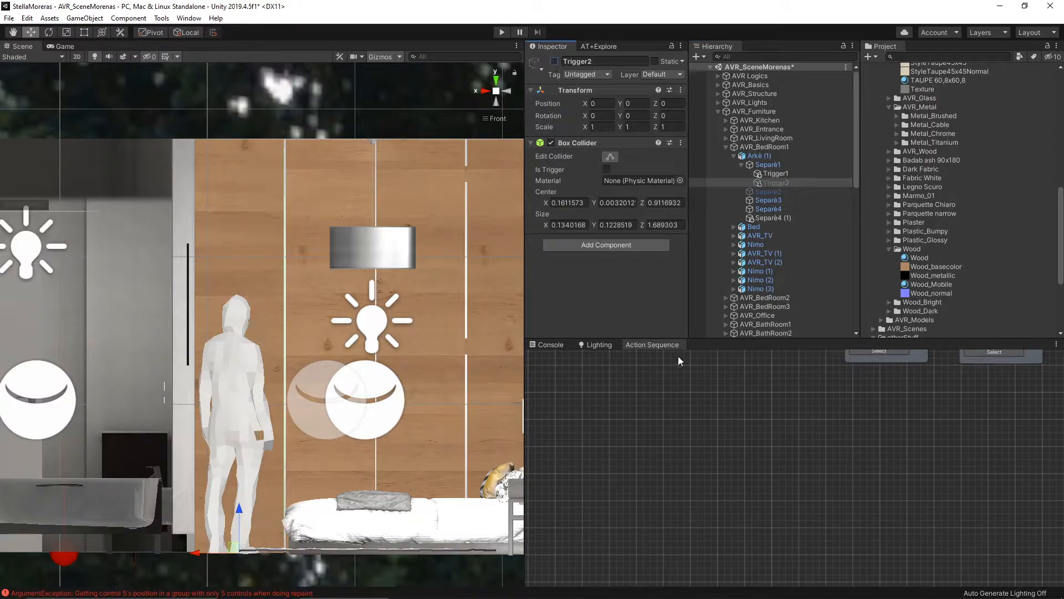
Add a Trigger On Object Click node to the action sequence with Trigger1 as its target object
{"action": "left_click", "coordinate": [780, 174]}
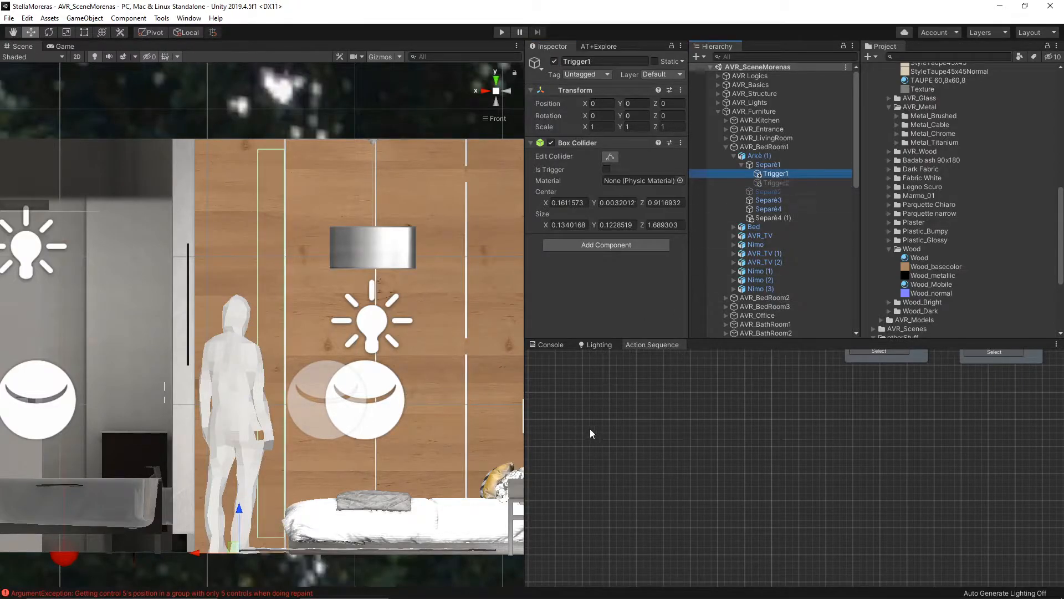
{"action": "left_click", "coordinate": [585, 404]}
{"action": "right_click", "coordinate": [584, 405]}
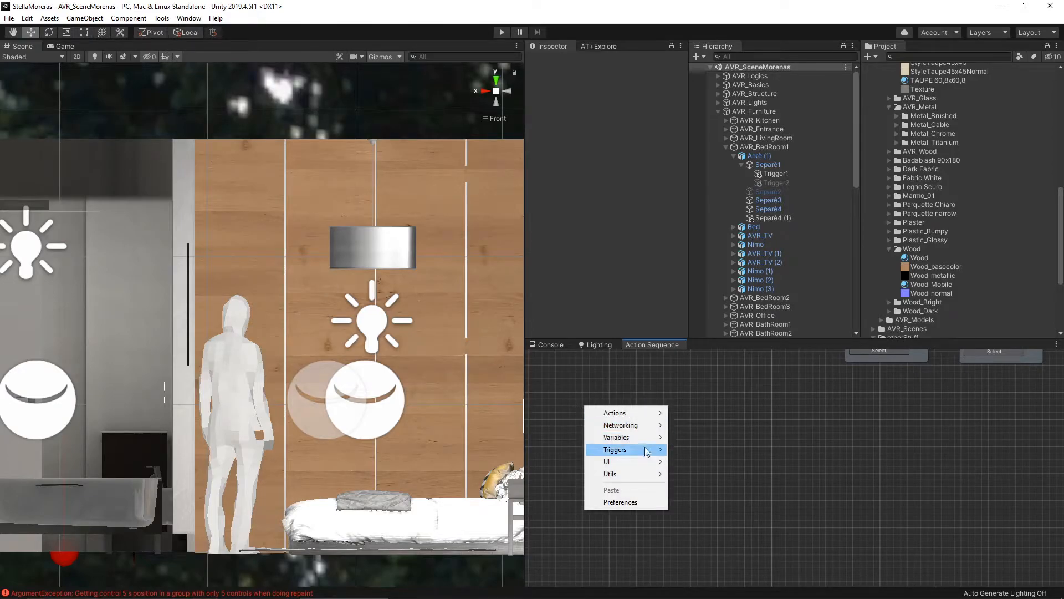
{"action": "mouse_move", "coordinate": [638, 449]}
{"action": "left_click", "coordinate": [742, 462]}
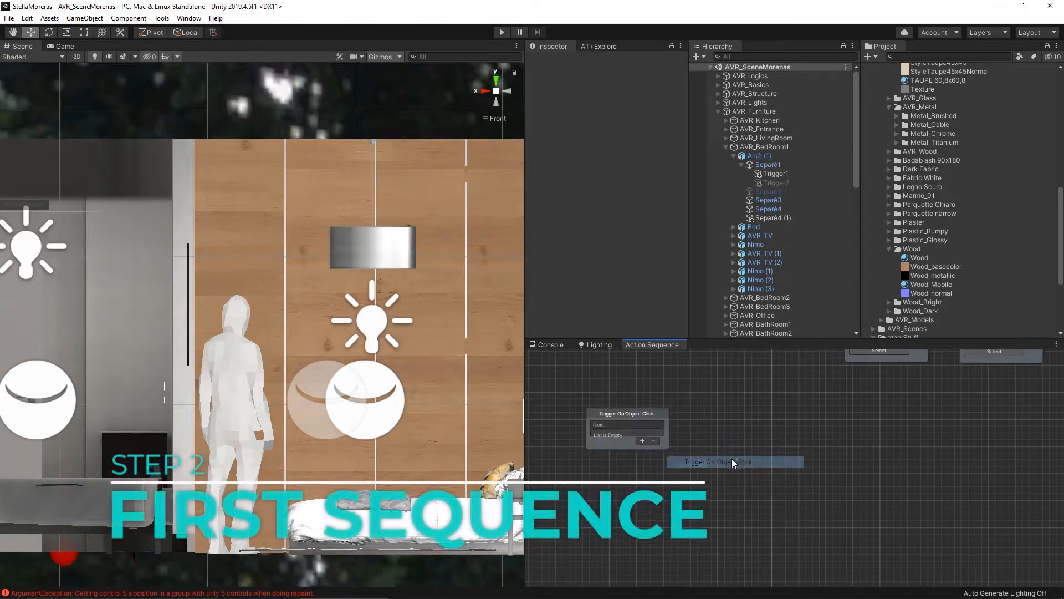
{"action": "left_click_drag", "start_coordinate": [776, 174], "coordinate": [620, 459]}
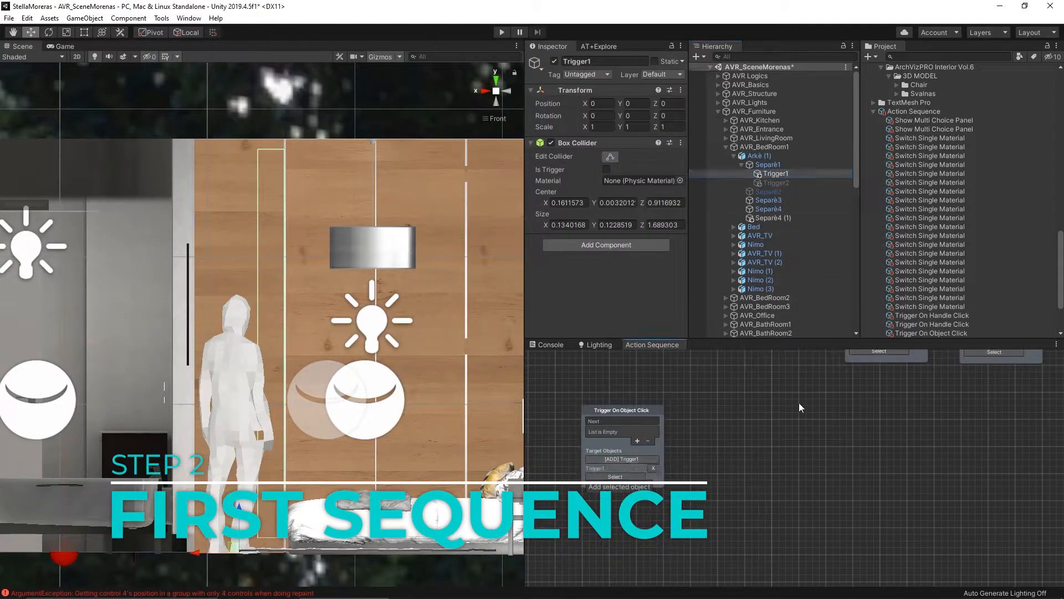
Add a Rotate Around Pivot node and connect a new Next element of the click trigger to its Caller input
{"action": "right_click", "coordinate": [738, 415]}
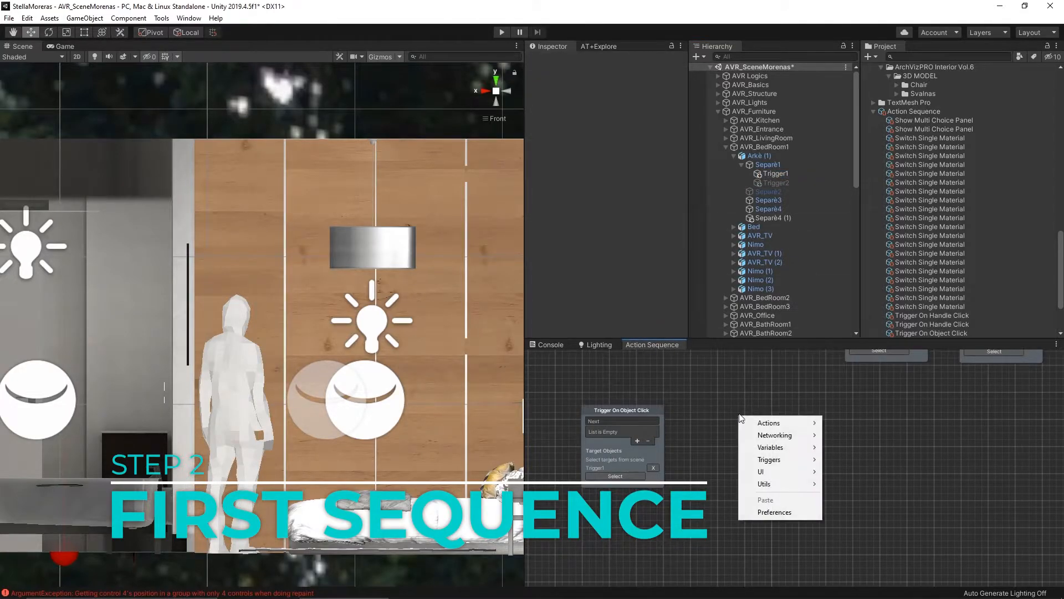
{"action": "mouse_move", "coordinate": [789, 423]}
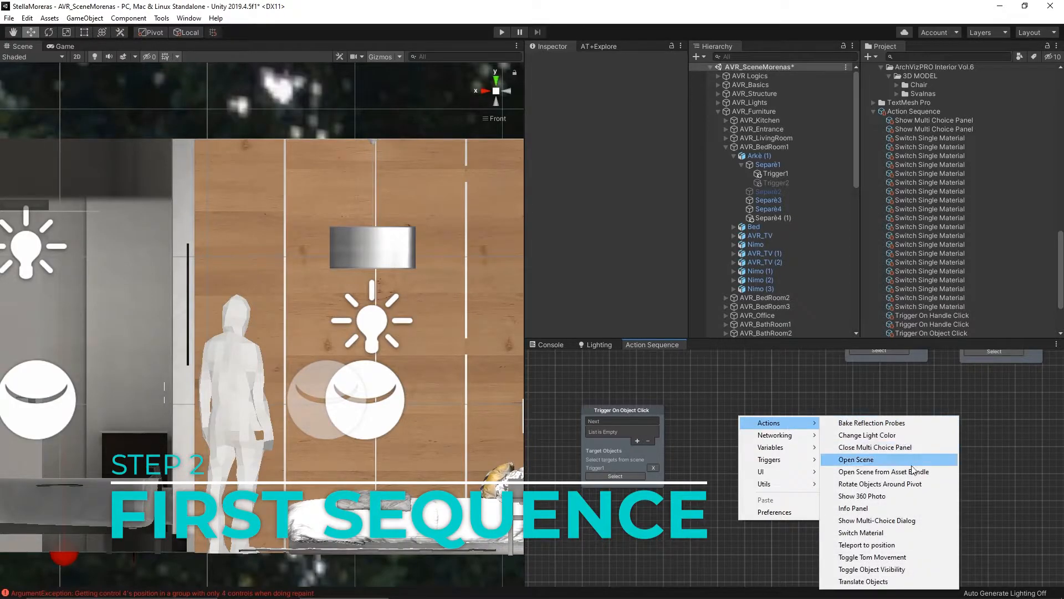
{"action": "left_click", "coordinate": [910, 487]}
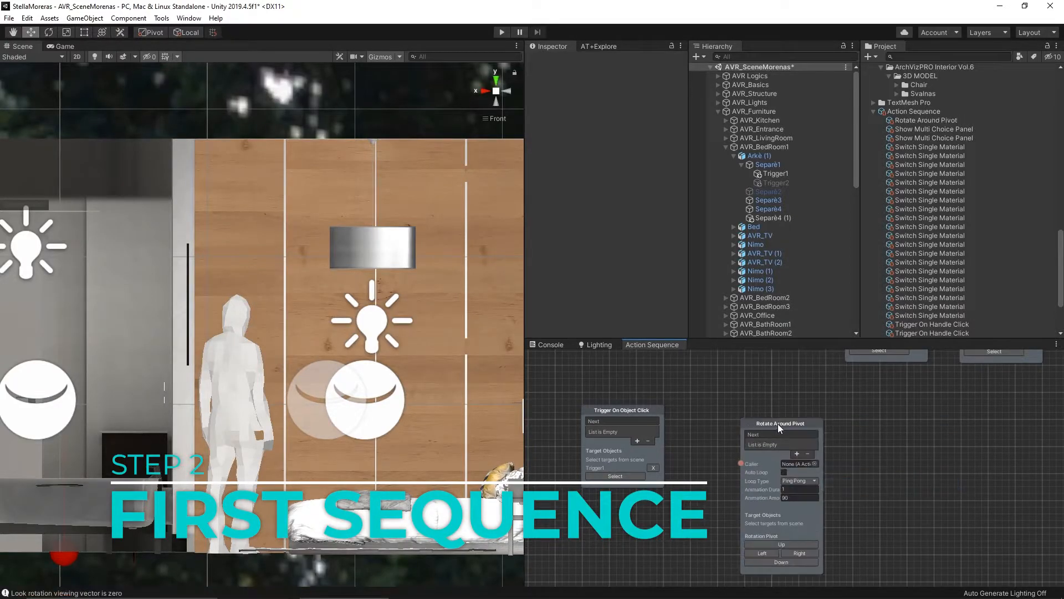
{"action": "left_click_drag", "start_coordinate": [777, 424], "coordinate": [775, 391]}
{"action": "left_click", "coordinate": [637, 440]}
{"action": "left_click_drag", "start_coordinate": [663, 431], "coordinate": [737, 438]}
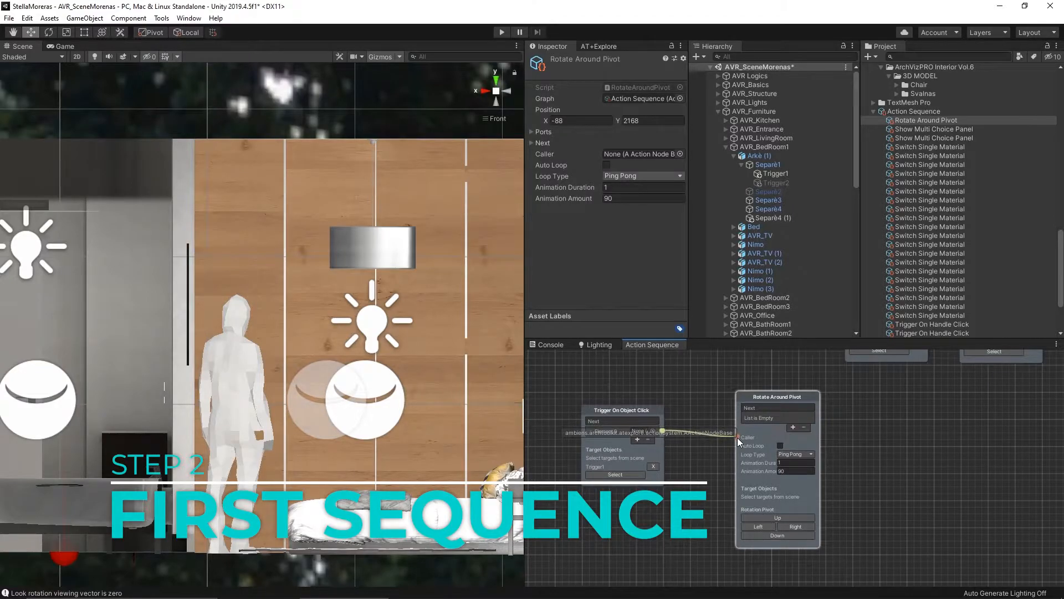
Assign Separè1 as the rotation node's target object and set its rotation pivot to Left
{"action": "left_click", "coordinate": [777, 164]}
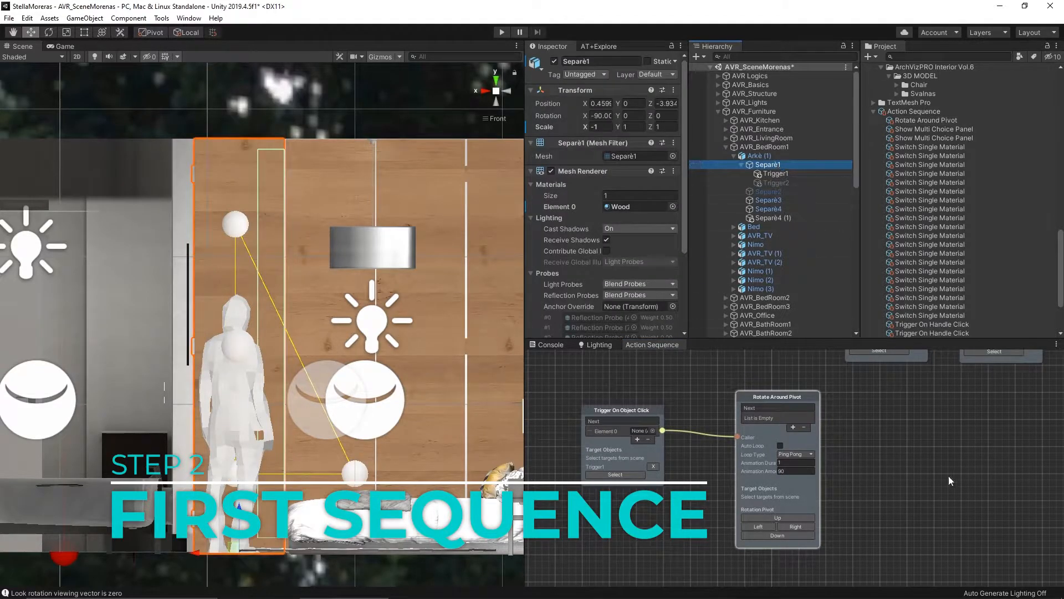
{"action": "left_click", "coordinate": [774, 496]}
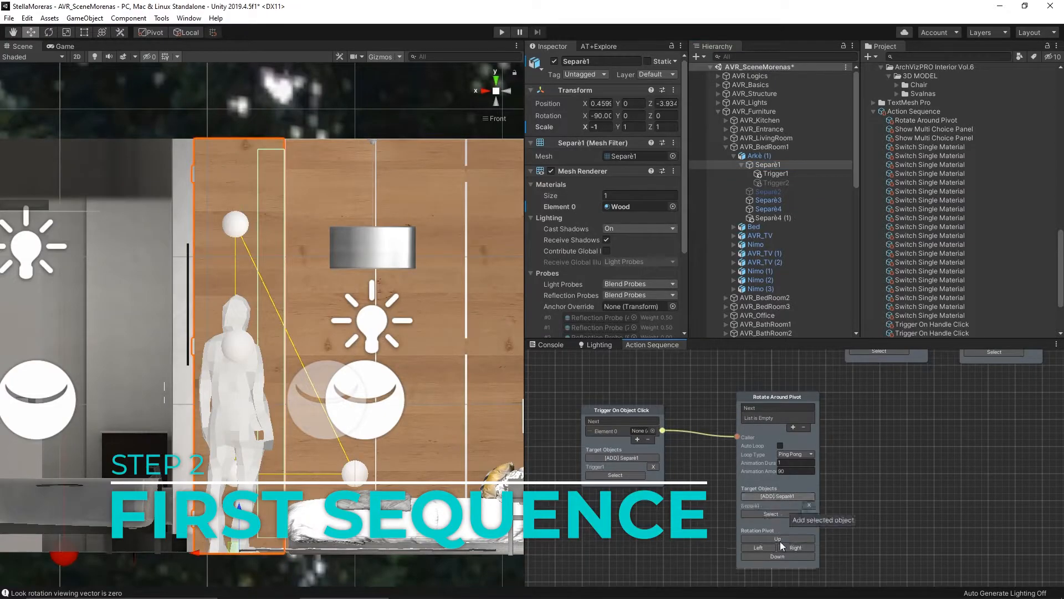
{"action": "left_click", "coordinate": [755, 547]}
{"action": "left_click_drag", "start_coordinate": [348, 256], "coordinate": [387, 417], "text": "alt"}
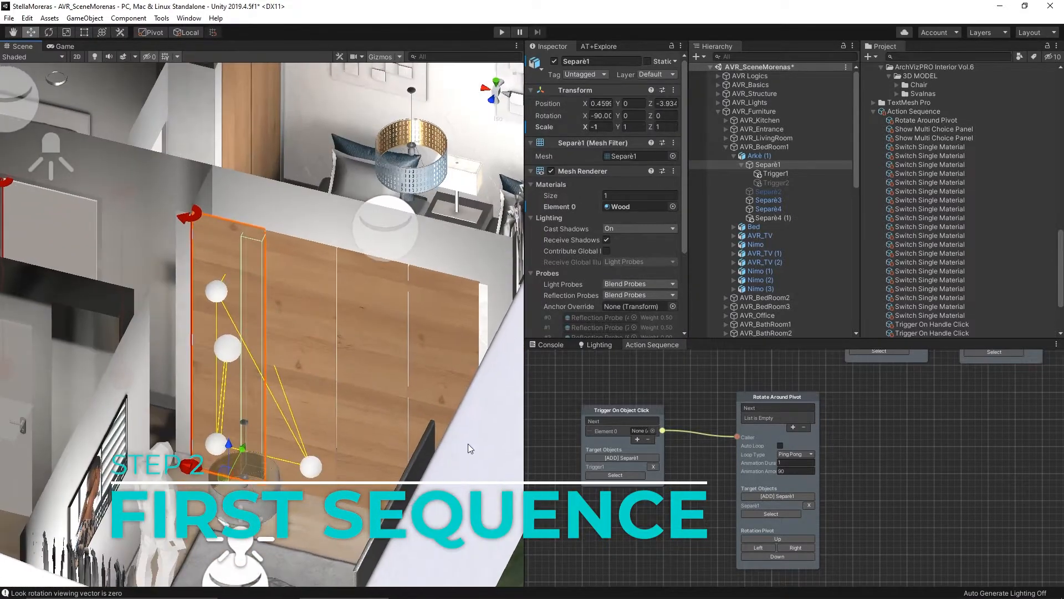
Add a Translate Object node beside the Rotate Around Pivot node in the action sequence
{"action": "left_click", "coordinate": [881, 427]}
{"action": "right_click", "coordinate": [860, 400]}
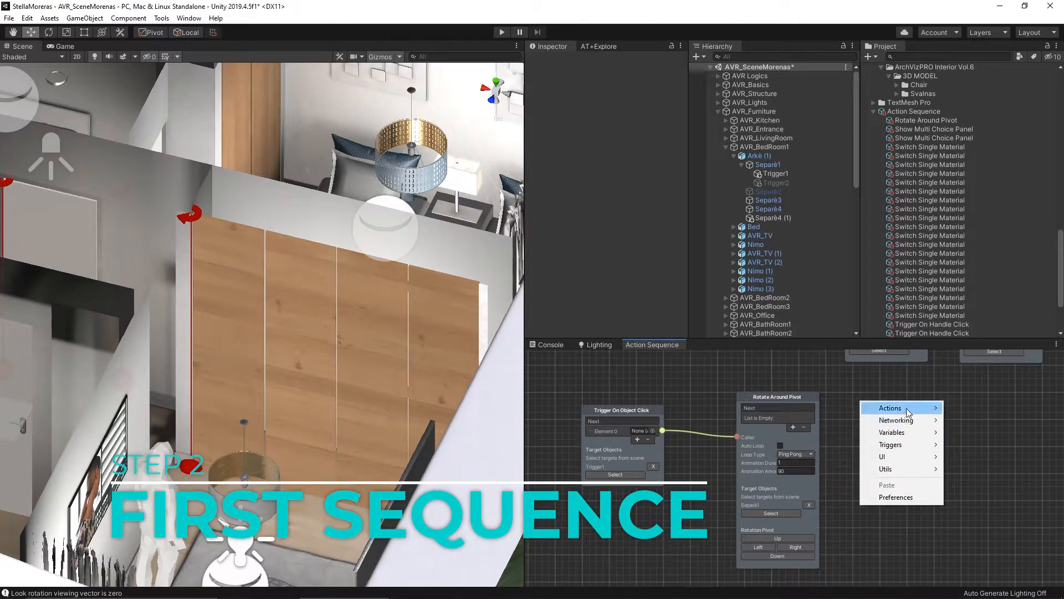
{"action": "mouse_move", "coordinate": [910, 408]}
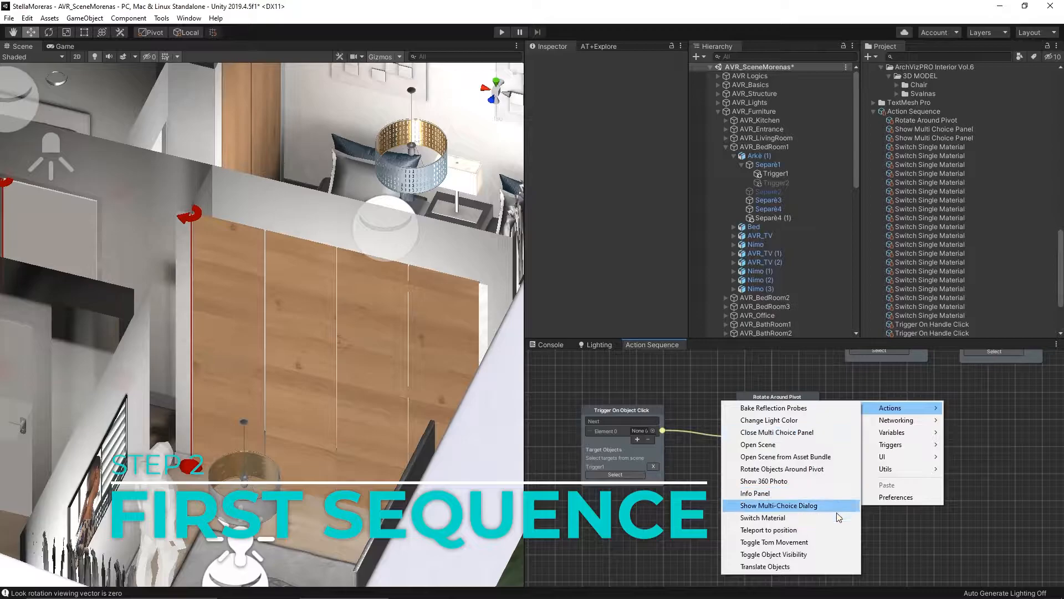
{"action": "left_click", "coordinate": [825, 565]}
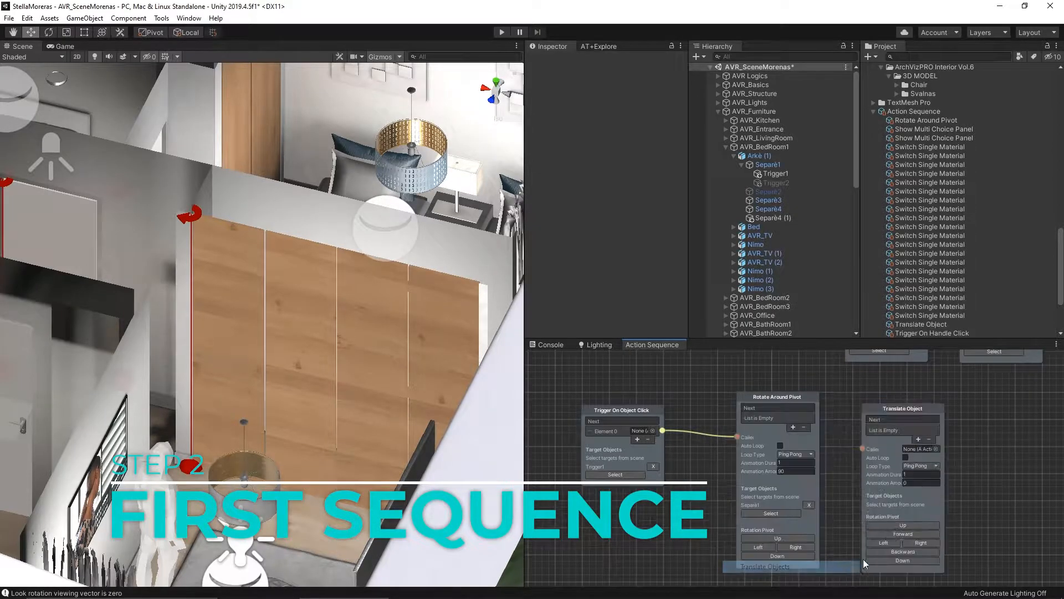
Add a Next element to the Rotate Around Pivot node, connect it to the Translate Object node's Caller, and align the nodes
{"action": "left_click", "coordinate": [927, 397]}
{"action": "left_click_drag", "start_coordinate": [927, 397], "coordinate": [935, 389]}
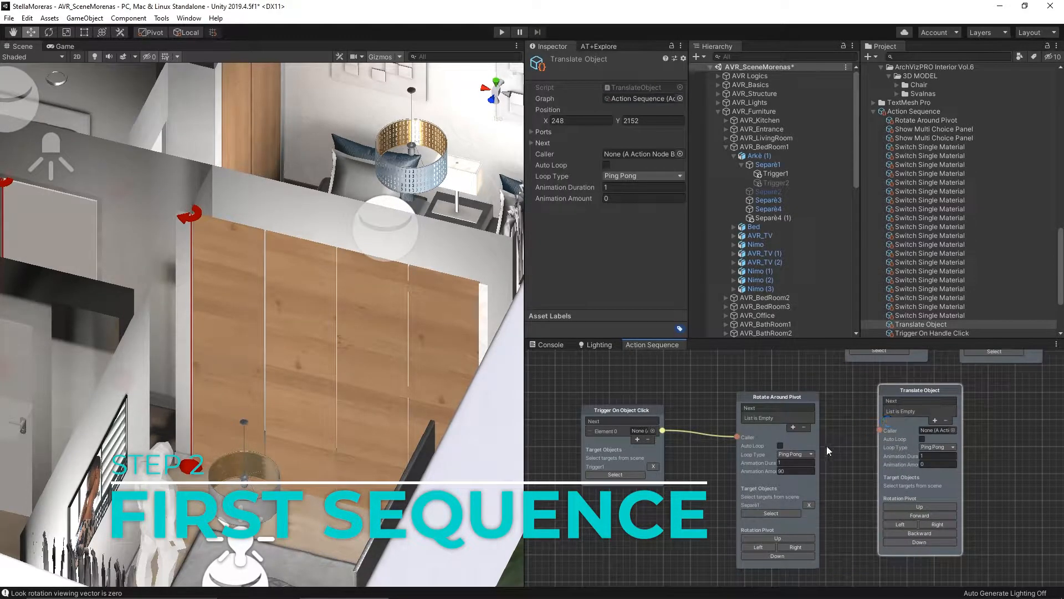
{"action": "left_click", "coordinate": [793, 425]}
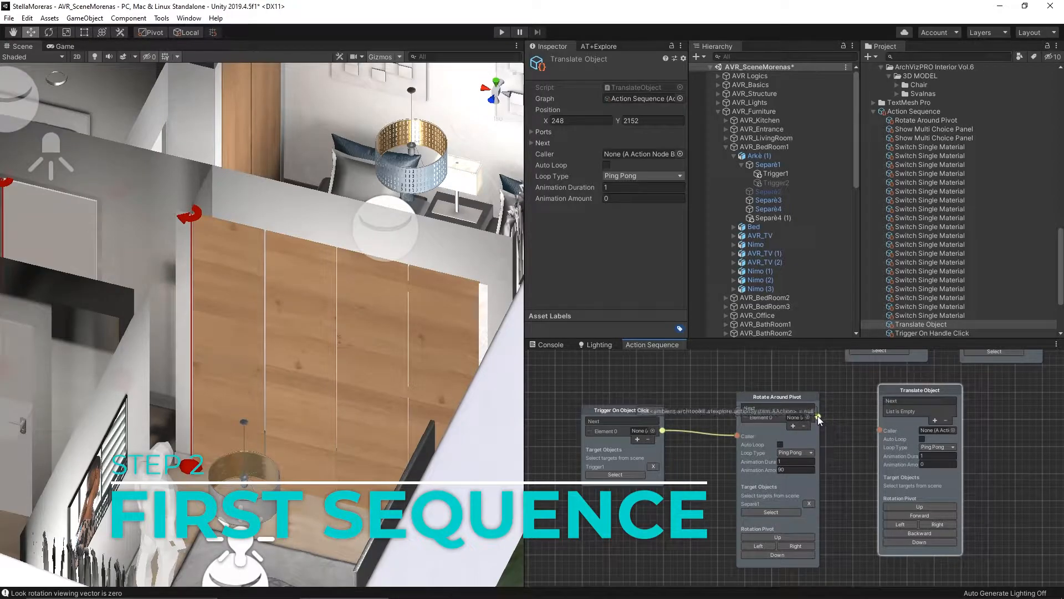
{"action": "left_click_drag", "start_coordinate": [817, 416], "coordinate": [883, 433]}
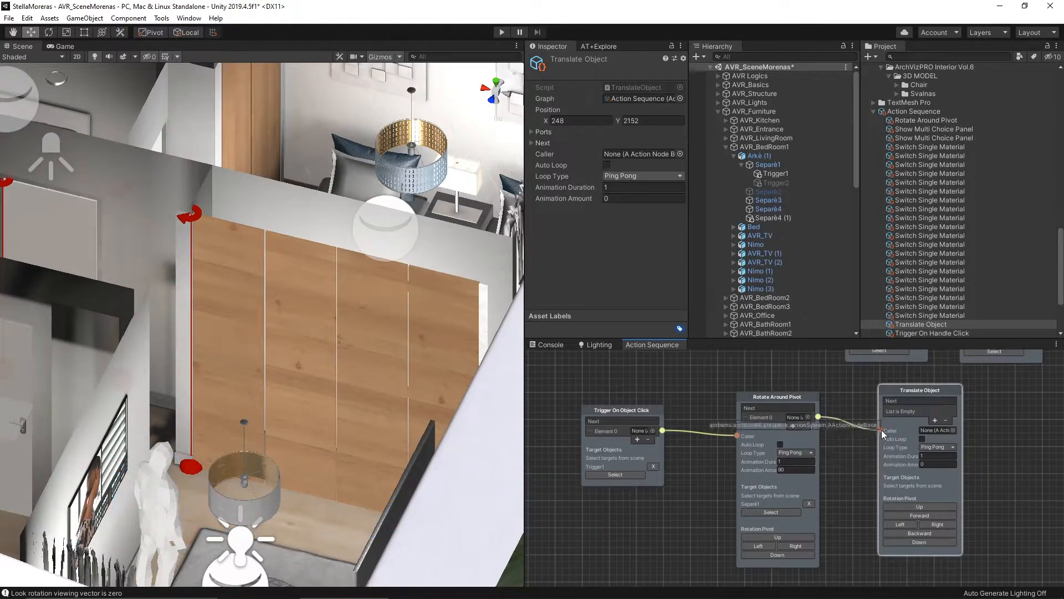
{"action": "left_click_drag", "start_coordinate": [924, 392], "coordinate": [925, 399]}
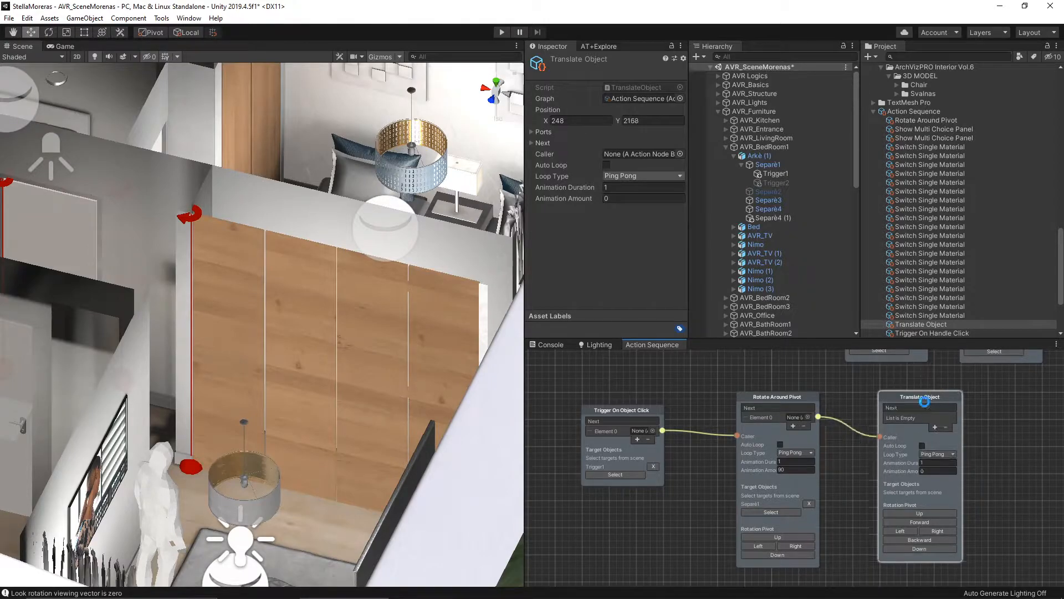
Assign Separè1 as the Translate Object node's target, with an animation amount of 0.5 and the Forward direction
{"action": "left_click", "coordinate": [210, 317]}
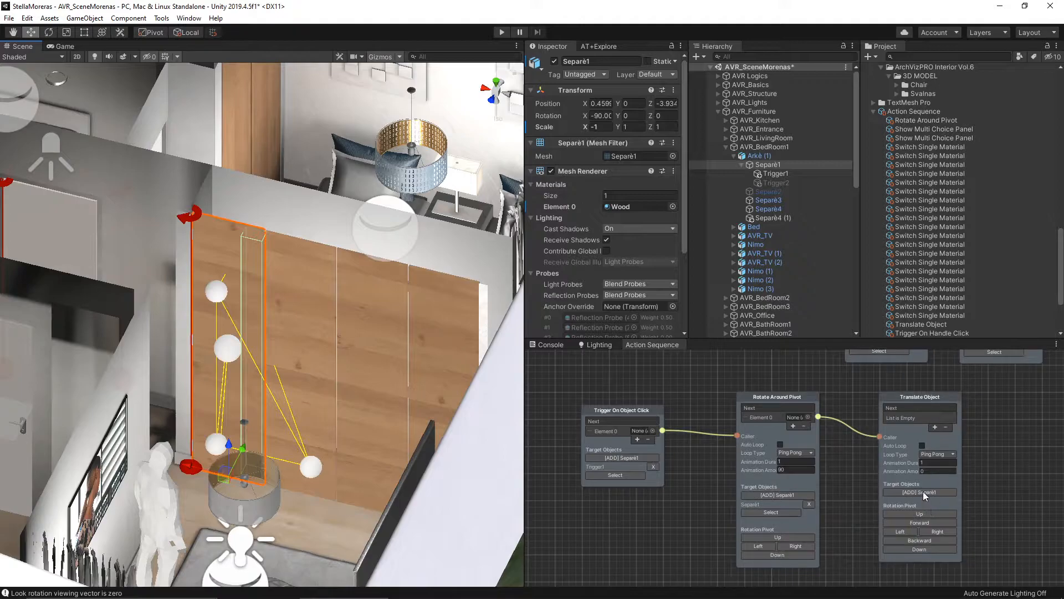
{"action": "left_click", "coordinate": [923, 492]}
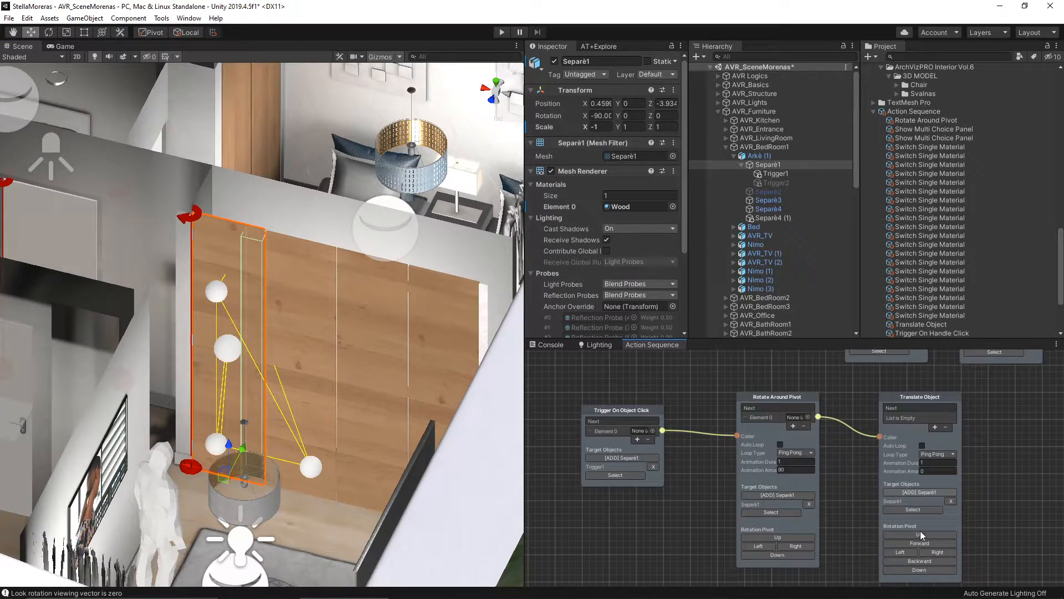
{"action": "left_click", "coordinate": [926, 544]}
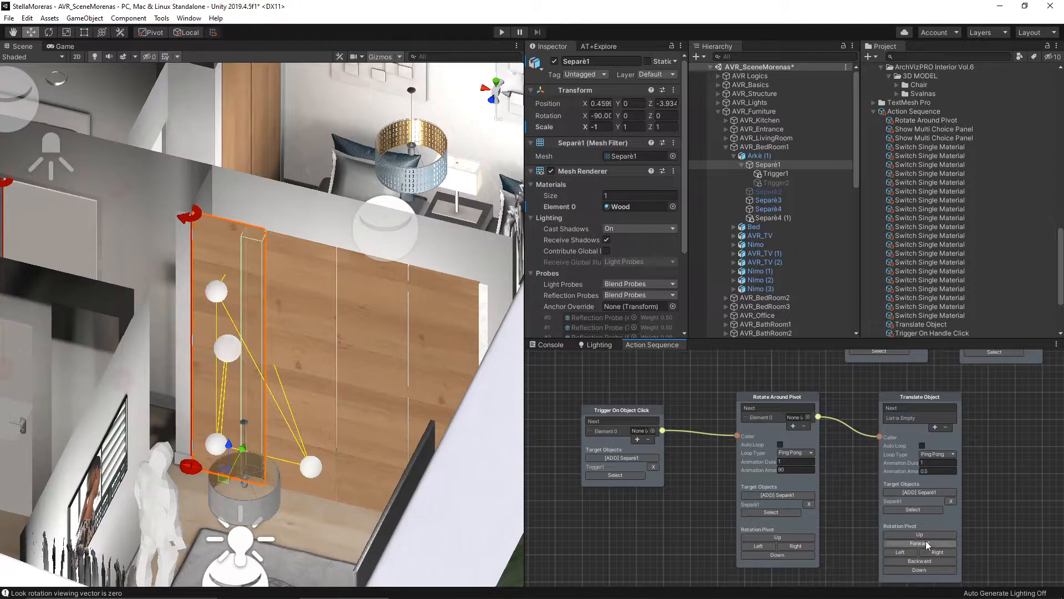
{"action": "right_click_drag", "start_coordinate": [380, 383], "coordinate": [414, 295]}
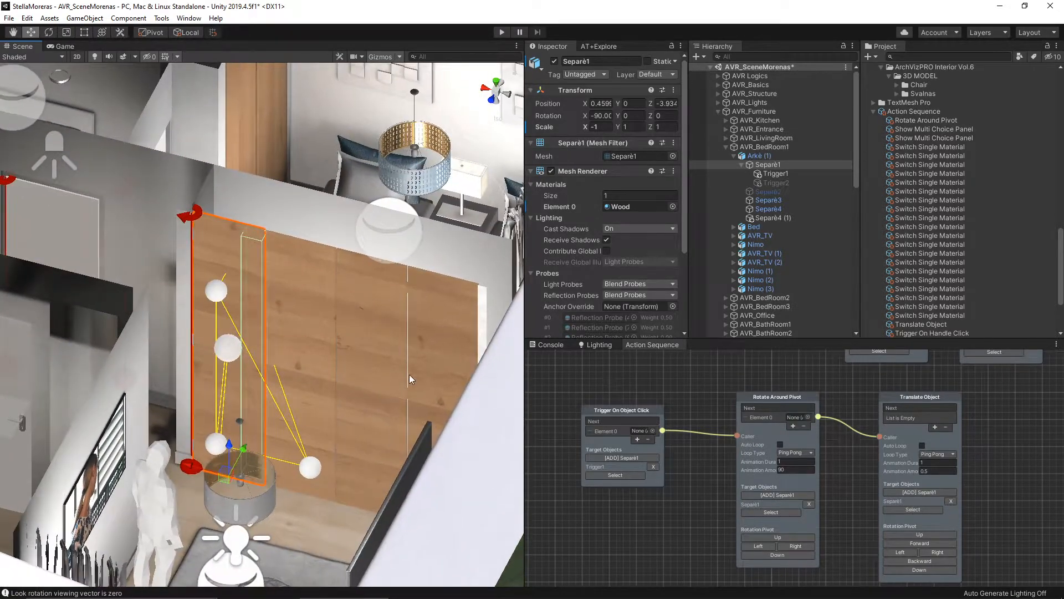
{"action": "left_click", "coordinate": [846, 526]}
Run the scene in play mode and walk back to view the wooden partition for testing its click trigger
{"action": "scroll", "coordinate": [693, 459], "scroll_direction": "down", "scroll_amount": 4}
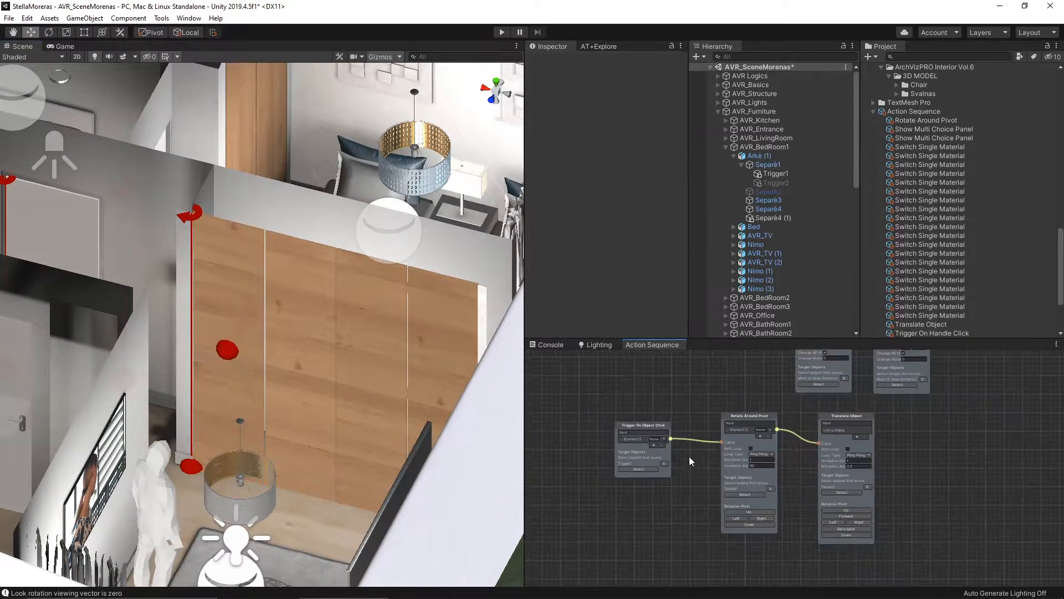
{"action": "left_click", "coordinate": [501, 33]}
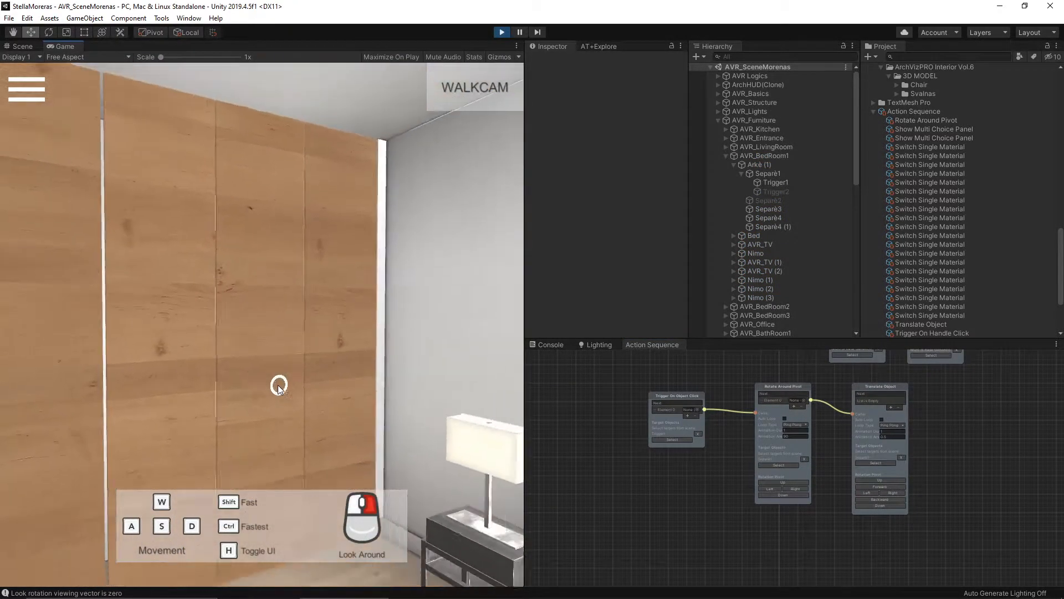
{"action": "key", "text": "s"}
{"action": "right_click_drag", "start_coordinate": [156, 406], "coordinate": [1, 418]}
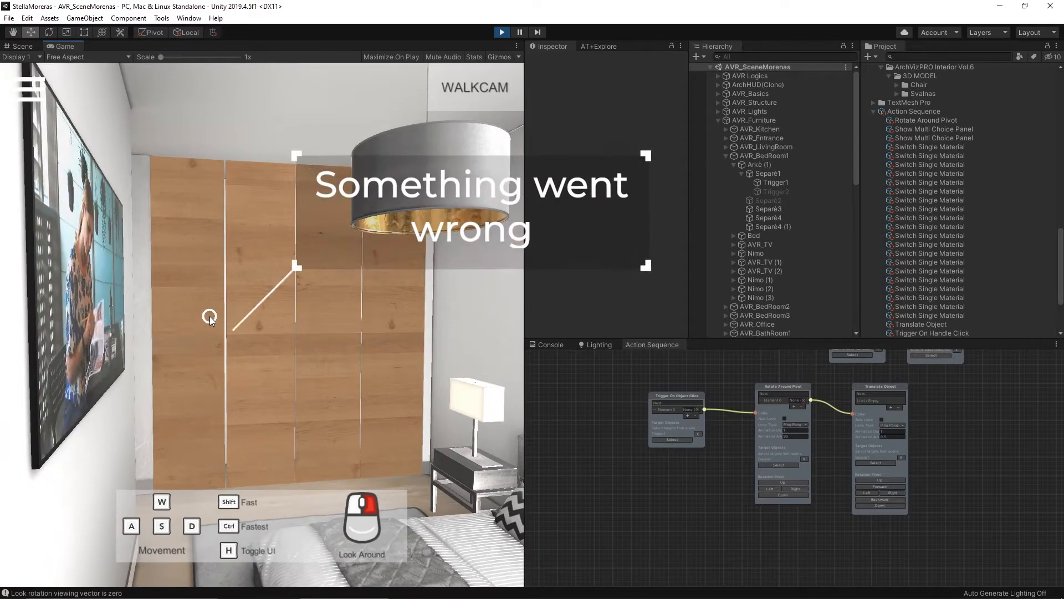
Inspect Trigger1's box collider and layer options while testing the partition in play mode, and stop the play session
{"action": "left_click", "coordinate": [785, 182]}
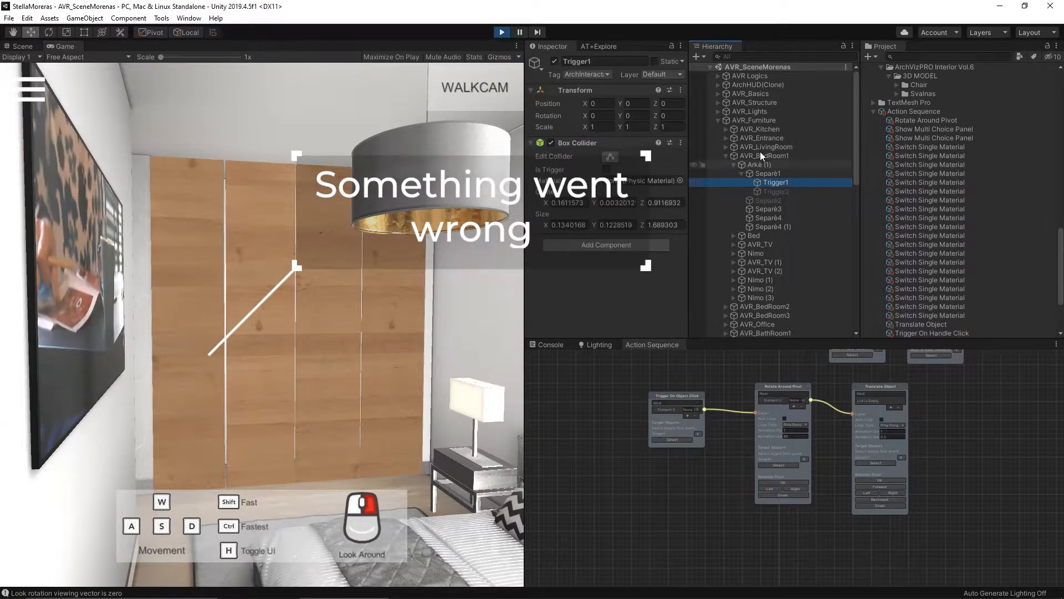
{"action": "right_click_drag", "start_coordinate": [354, 372], "coordinate": [218, 381]}
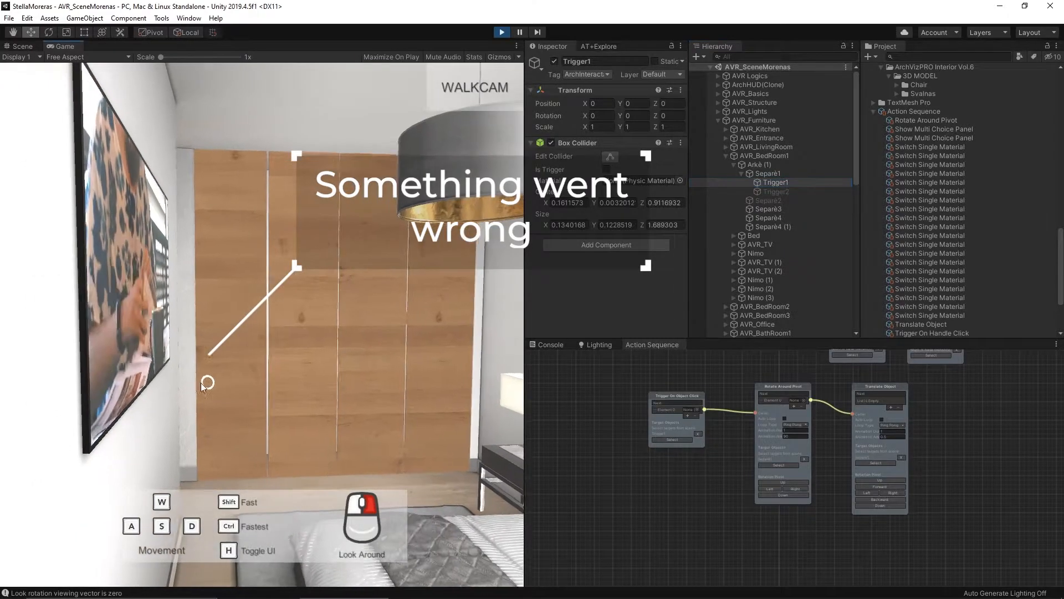
{"action": "key", "text": "w"}
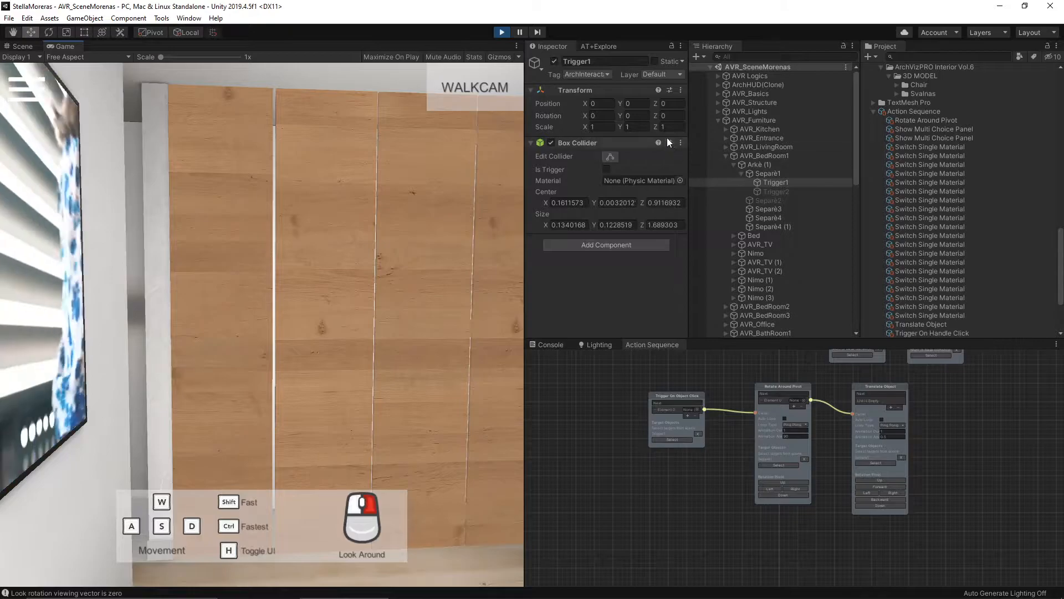
{"action": "left_click", "coordinate": [670, 74]}
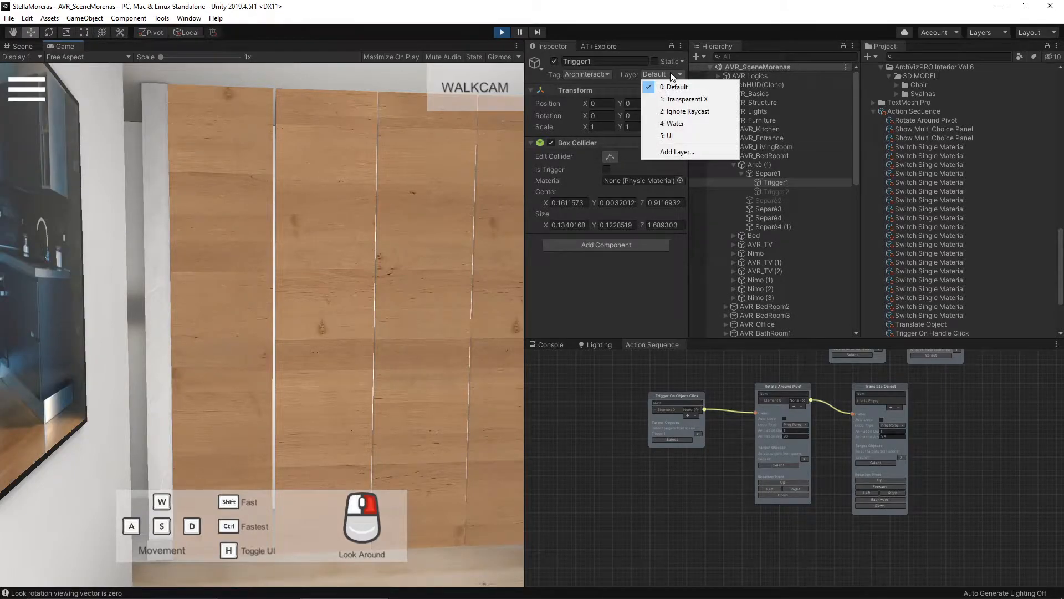
{"action": "left_click", "coordinate": [672, 75]}
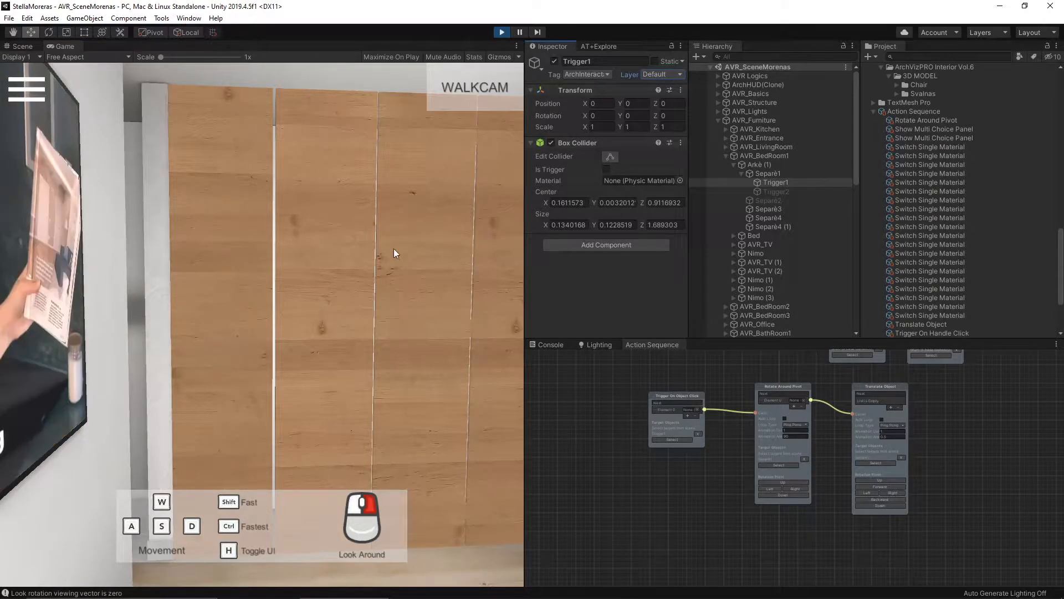
{"action": "right_click_drag", "start_coordinate": [404, 240], "coordinate": [281, 364]}
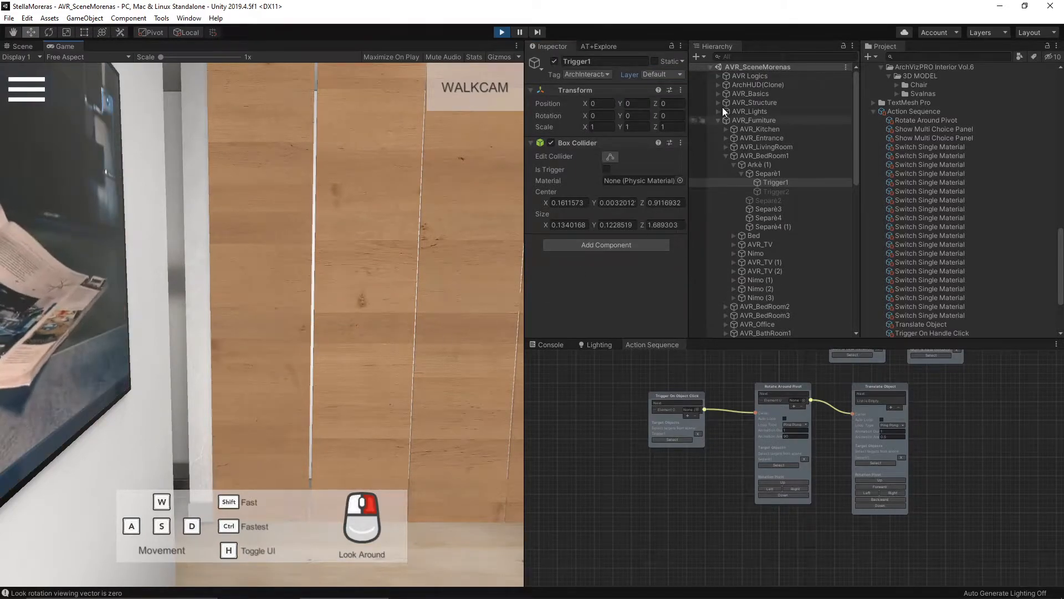
{"action": "left_click", "coordinate": [502, 32]}
Move the Trigger1 collider object out of the first wooden panel along its Y axis, to about -0.052
{"action": "scroll", "coordinate": [713, 448], "scroll_direction": "up", "scroll_amount": 3}
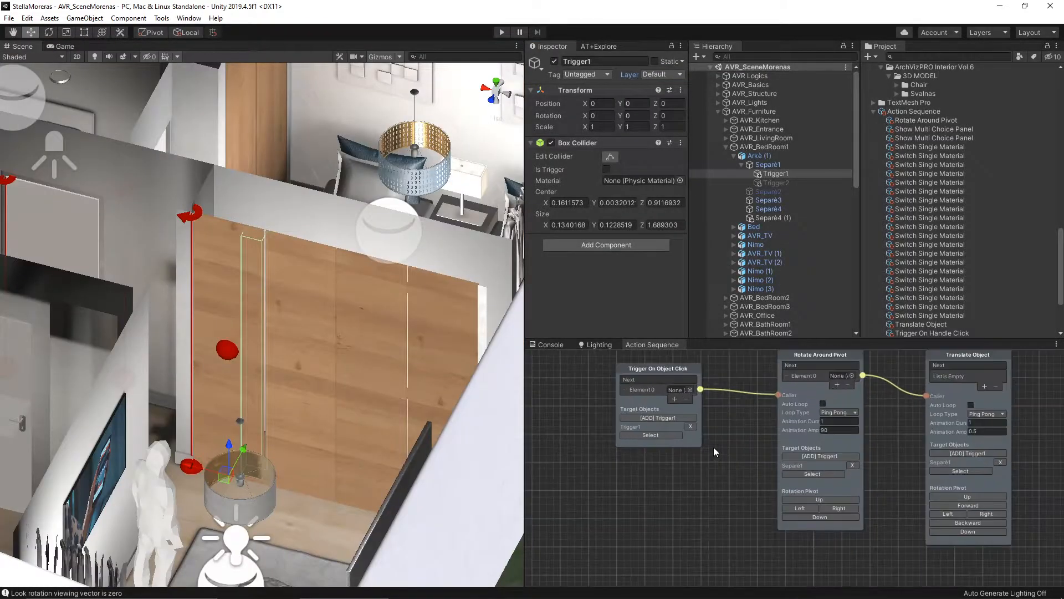
{"action": "left_click", "coordinate": [680, 371]}
{"action": "left_click", "coordinate": [676, 535]}
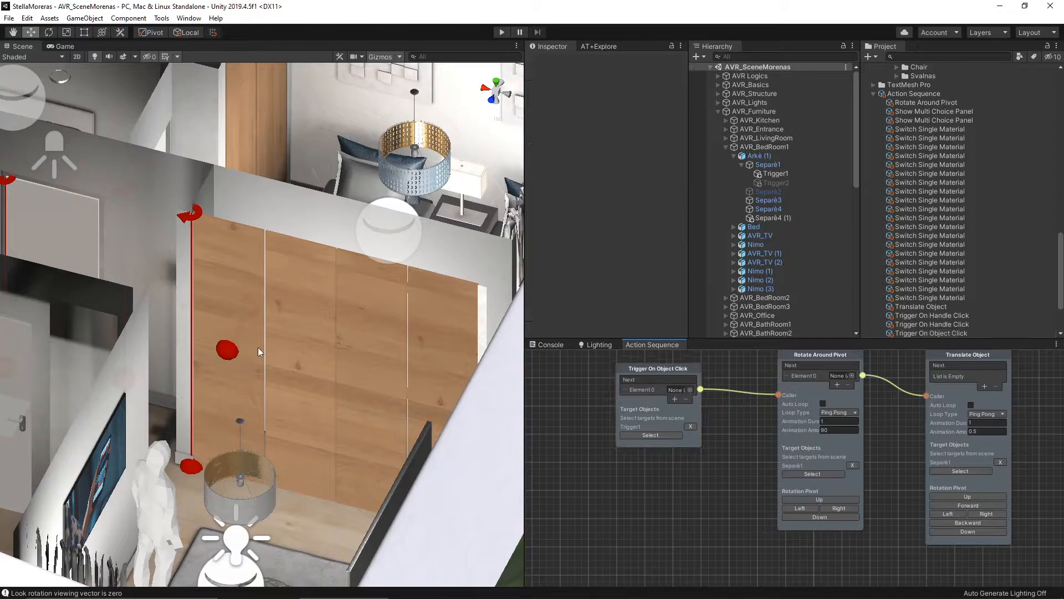
{"action": "left_click", "coordinate": [262, 283]}
{"action": "left_click", "coordinate": [251, 334]}
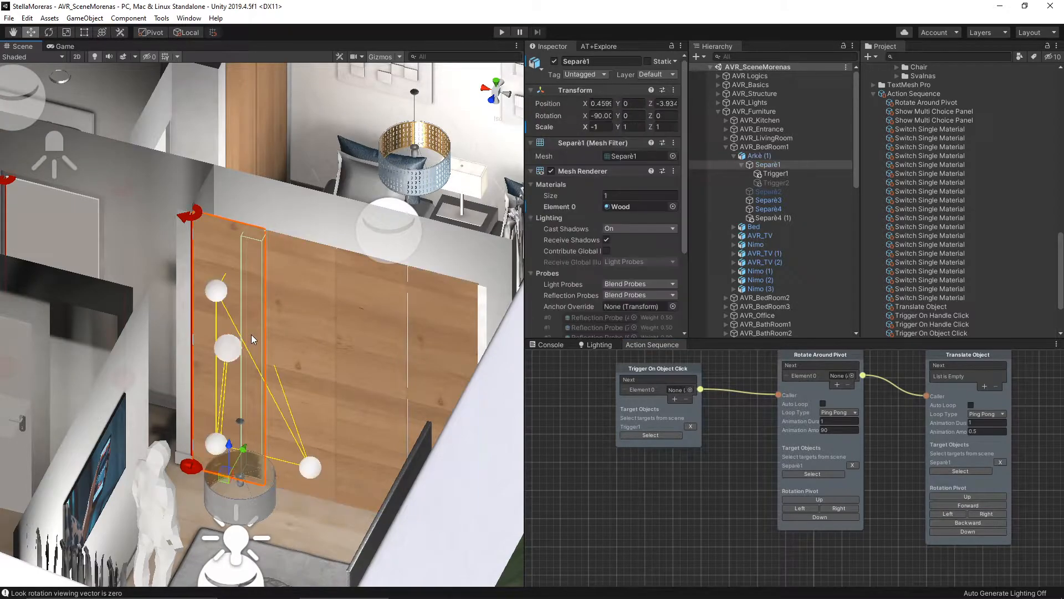
{"action": "right_click_drag", "start_coordinate": [302, 304], "coordinate": [412, 291]}
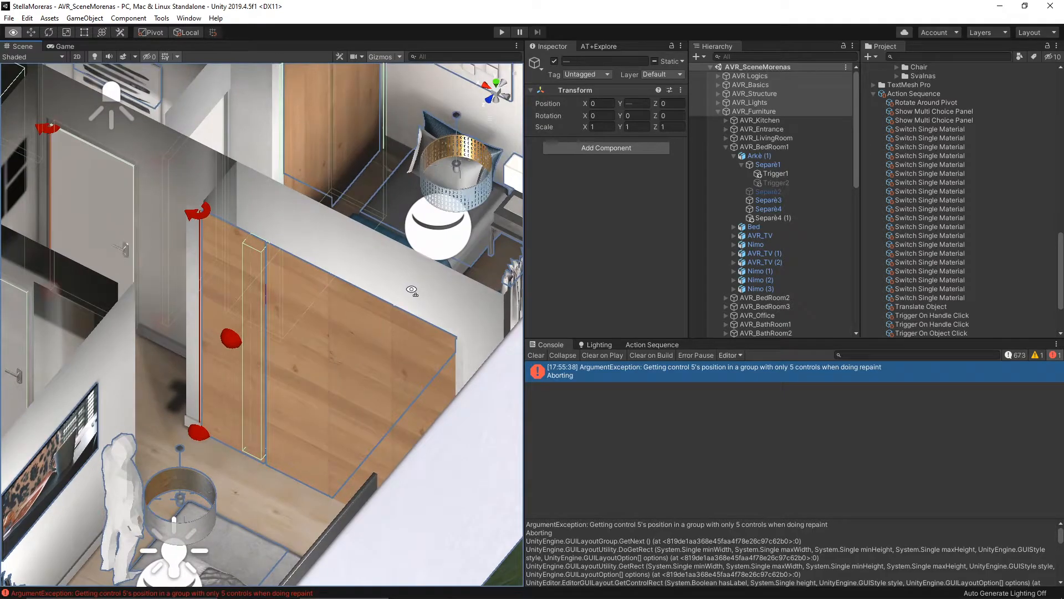
{"action": "left_click", "coordinate": [777, 174]}
{"action": "left_click_drag", "start_coordinate": [260, 421], "coordinate": [255, 425]}
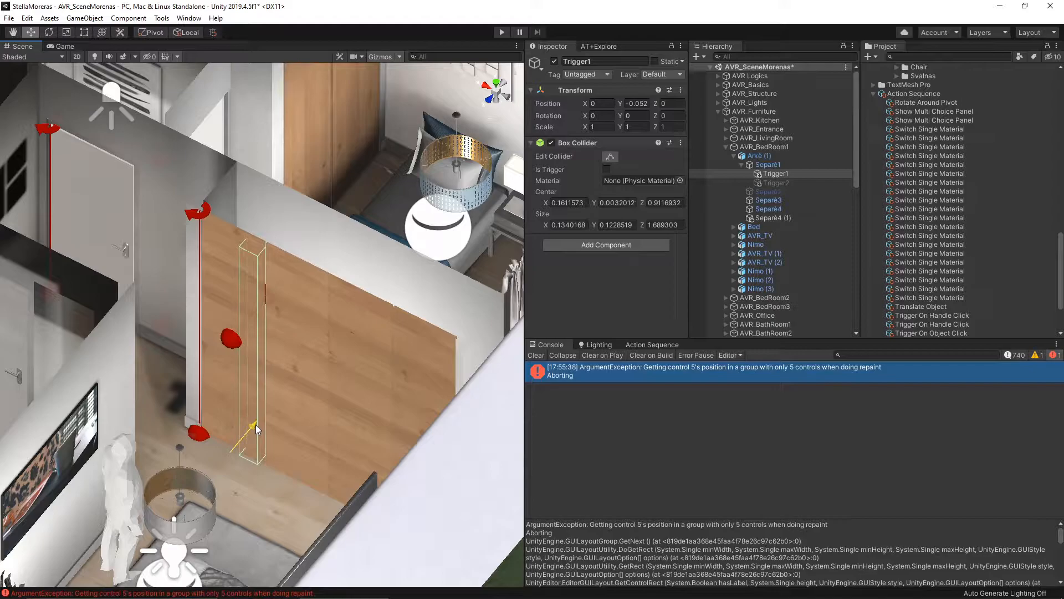
Test the repositioned Trigger1 on the first panel in play mode, look around the opening, and stop the play session
{"action": "left_click", "coordinate": [500, 32]}
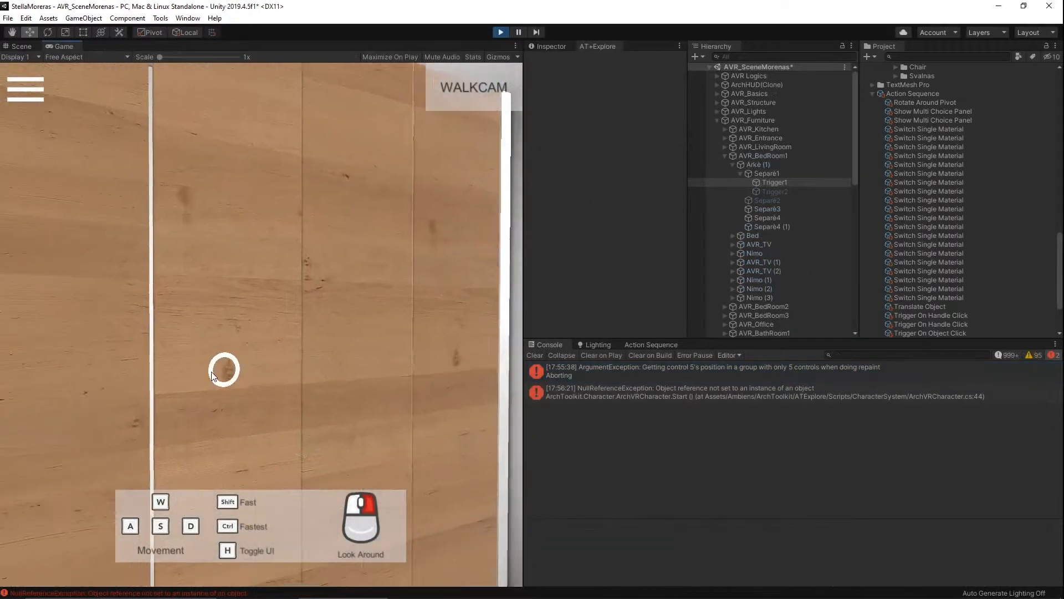
{"action": "left_click", "coordinate": [209, 348]}
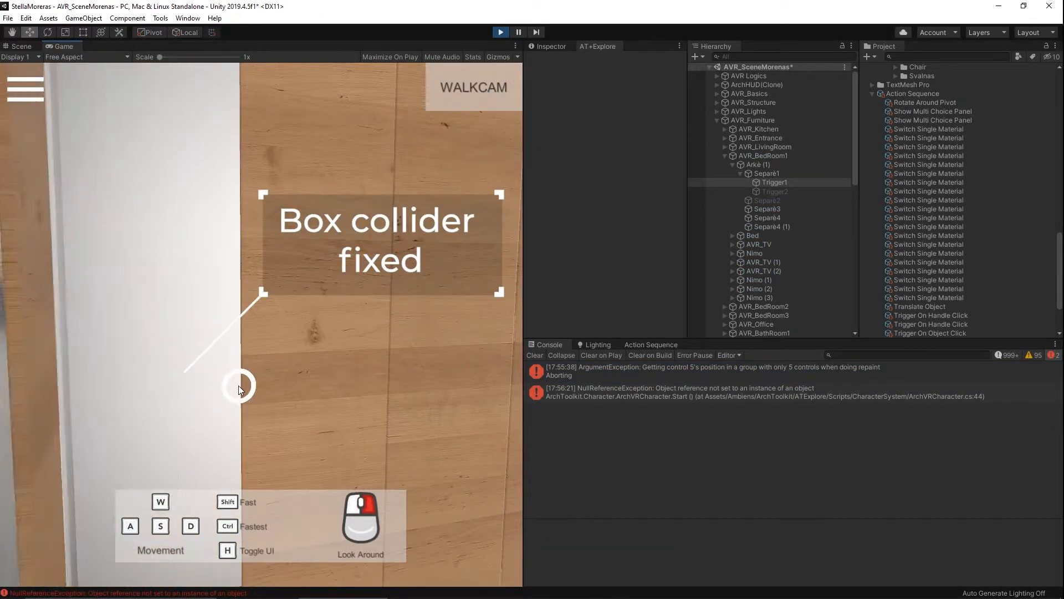
{"action": "right_click_drag", "start_coordinate": [238, 385], "coordinate": [148, 408]}
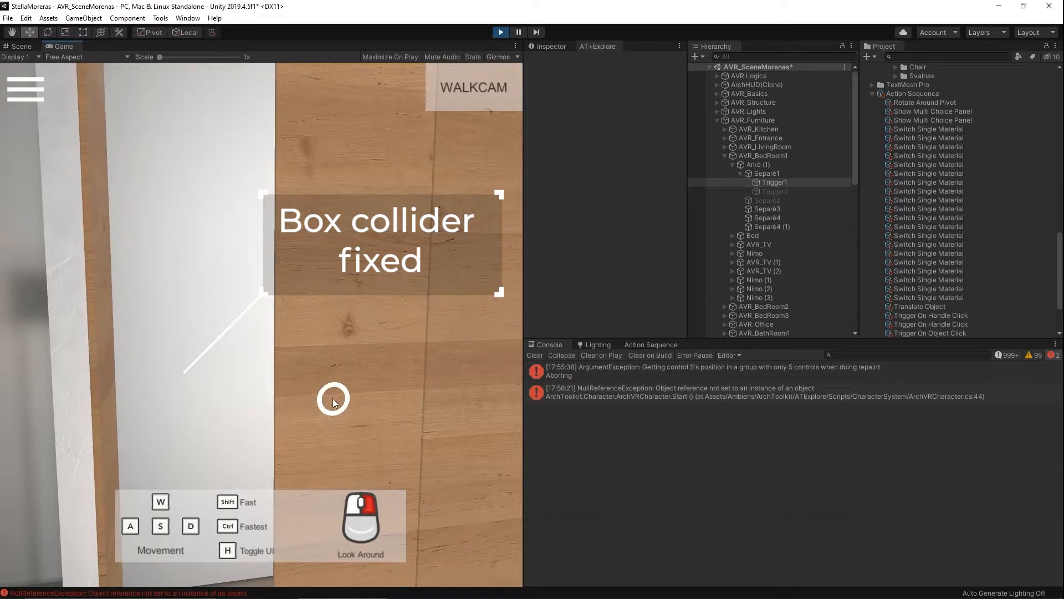
{"action": "left_click", "coordinate": [500, 32]}
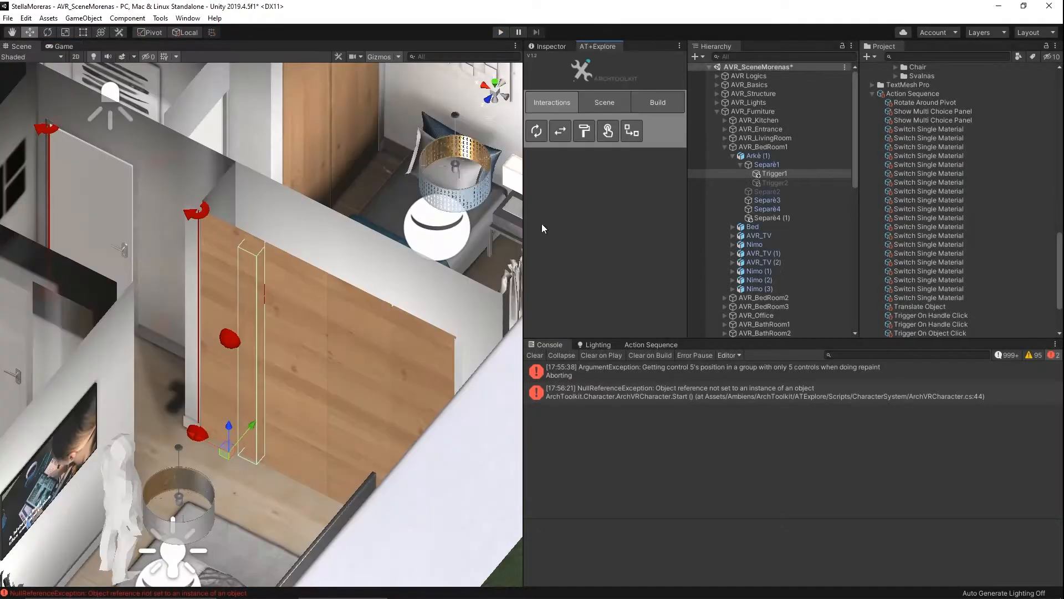
Add a Toggle Object Visibility action node beside the Translate Object node in the action sequence
{"action": "left_click", "coordinate": [649, 344]}
{"action": "scroll", "coordinate": [669, 445], "scroll_direction": "down", "scroll_amount": 3}
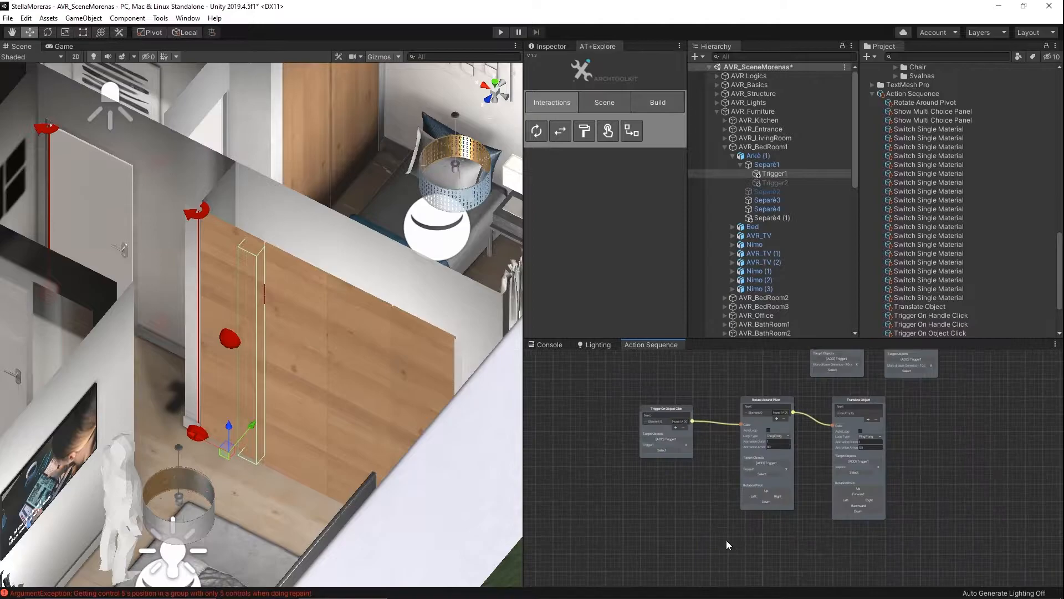
{"action": "scroll", "coordinate": [610, 517], "scroll_direction": "up", "scroll_amount": 1}
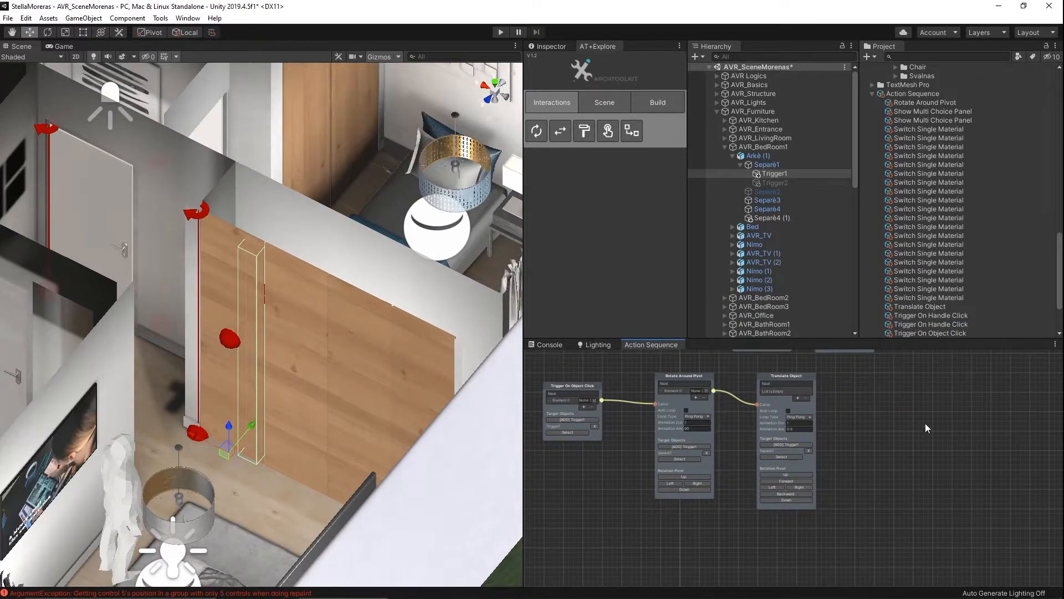
{"action": "left_click", "coordinate": [856, 383]}
{"action": "scroll", "coordinate": [844, 405], "scroll_direction": "up", "scroll_amount": 2}
{"action": "middle_click_drag", "start_coordinate": [844, 404], "coordinate": [951, 375]}
{"action": "scroll", "coordinate": [951, 375], "scroll_direction": "down", "scroll_amount": 1}
{"action": "scroll", "coordinate": [951, 375], "scroll_direction": "down", "scroll_amount": 2}
{"action": "middle_click_drag", "start_coordinate": [926, 416], "coordinate": [796, 503]}
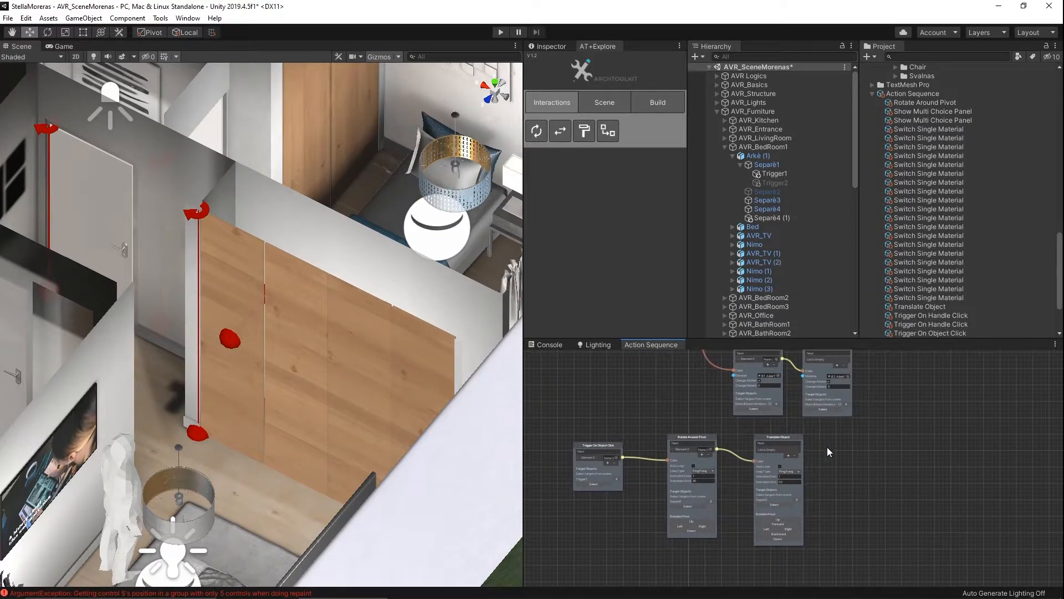
{"action": "right_click", "coordinate": [828, 448]}
{"action": "mouse_move", "coordinate": [890, 455]}
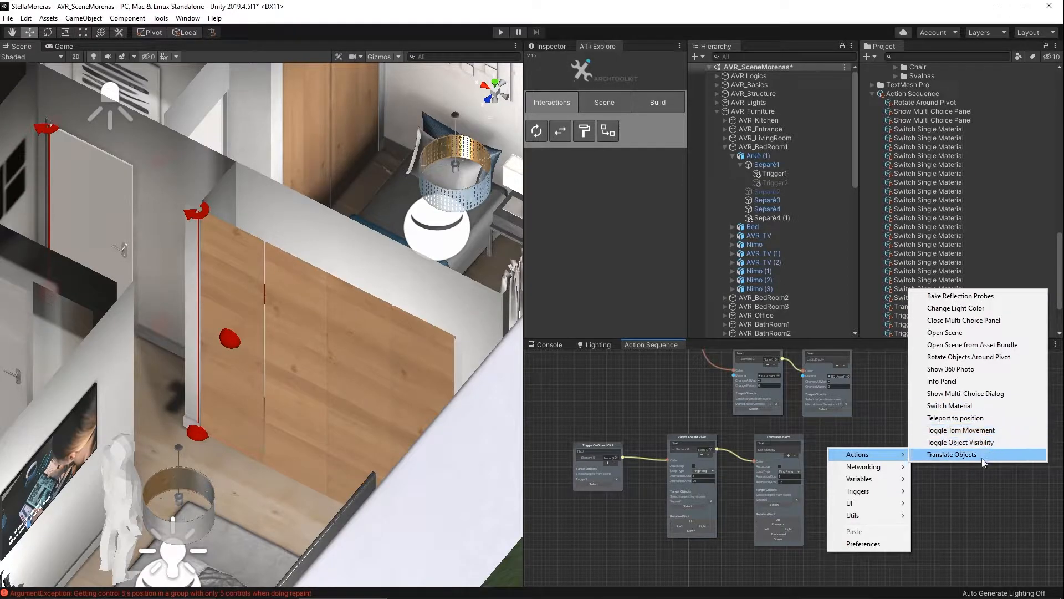
{"action": "left_click", "coordinate": [985, 443]}
Add a Next element to the Translate Object node and connect it to the Toggle Visibility node's Caller
{"action": "scroll", "coordinate": [865, 491], "scroll_direction": "up", "scroll_amount": 3}
{"action": "left_click", "coordinate": [738, 427]}
{"action": "left_click_drag", "start_coordinate": [763, 418], "coordinate": [805, 462]}
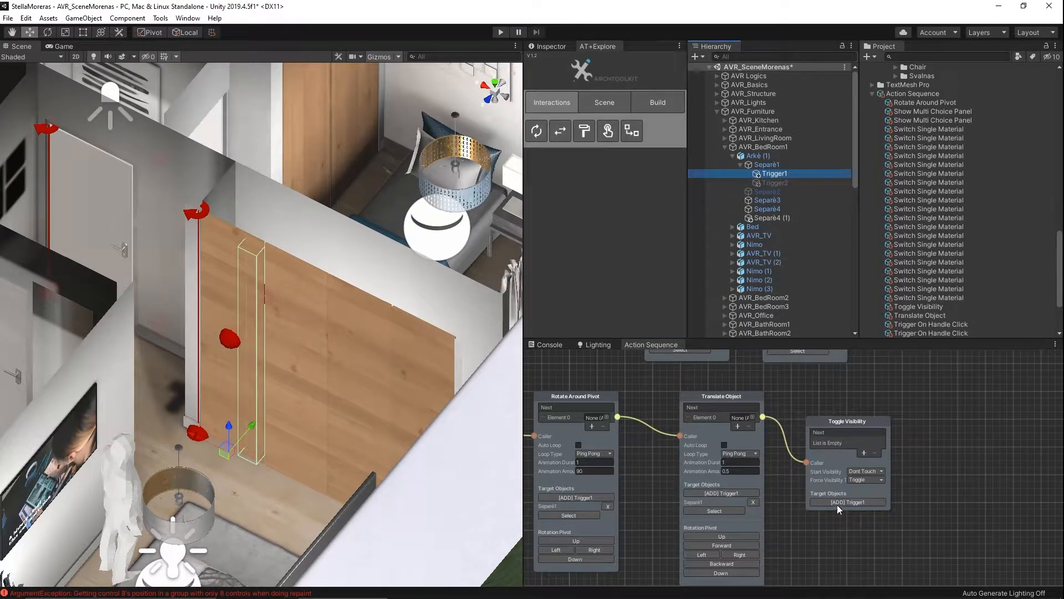
Assign Trigger1 and Trigger2 as the Toggle Visibility node's target objects
{"action": "left_click", "coordinate": [840, 501]}
{"action": "middle_click_drag", "start_coordinate": [990, 511], "coordinate": [877, 495]}
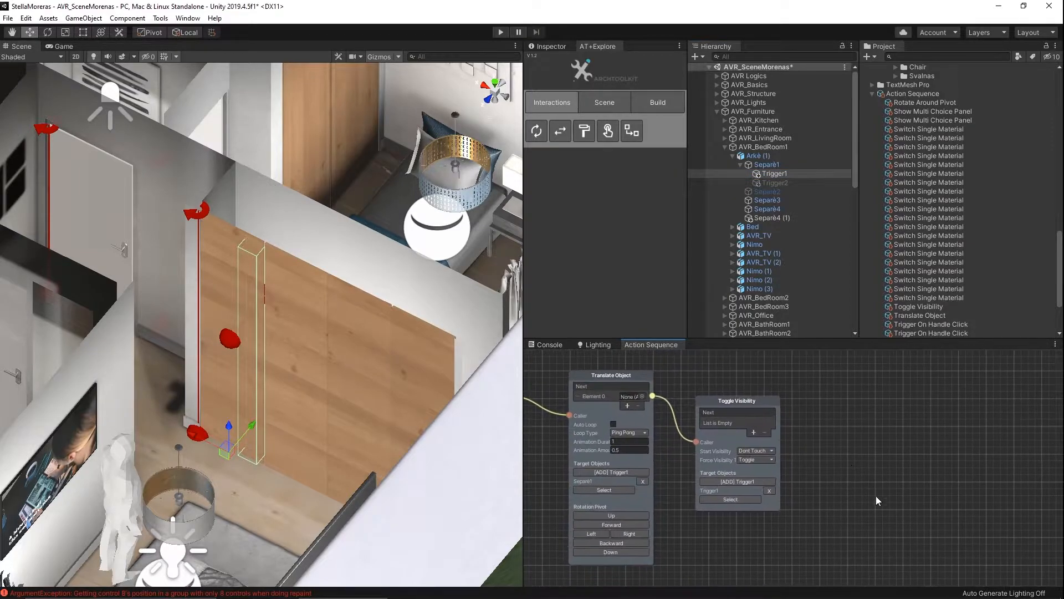
{"action": "left_click", "coordinate": [784, 183]}
{"action": "left_click", "coordinate": [727, 481]}
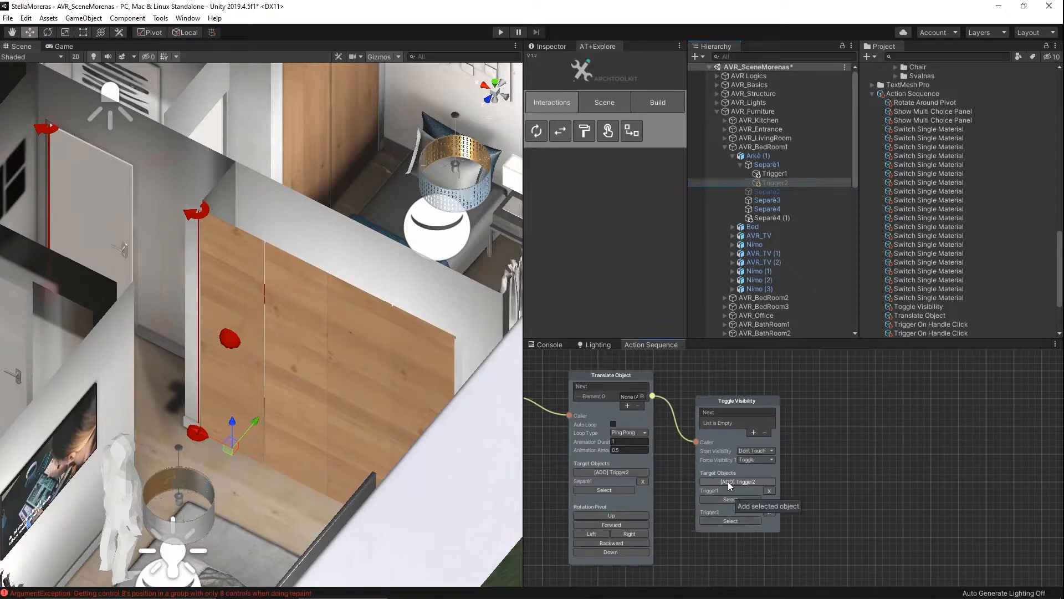
{"action": "scroll", "coordinate": [837, 456], "scroll_direction": "down", "scroll_amount": 3}
{"action": "middle_click_drag", "start_coordinate": [839, 528], "coordinate": [1025, 483]}
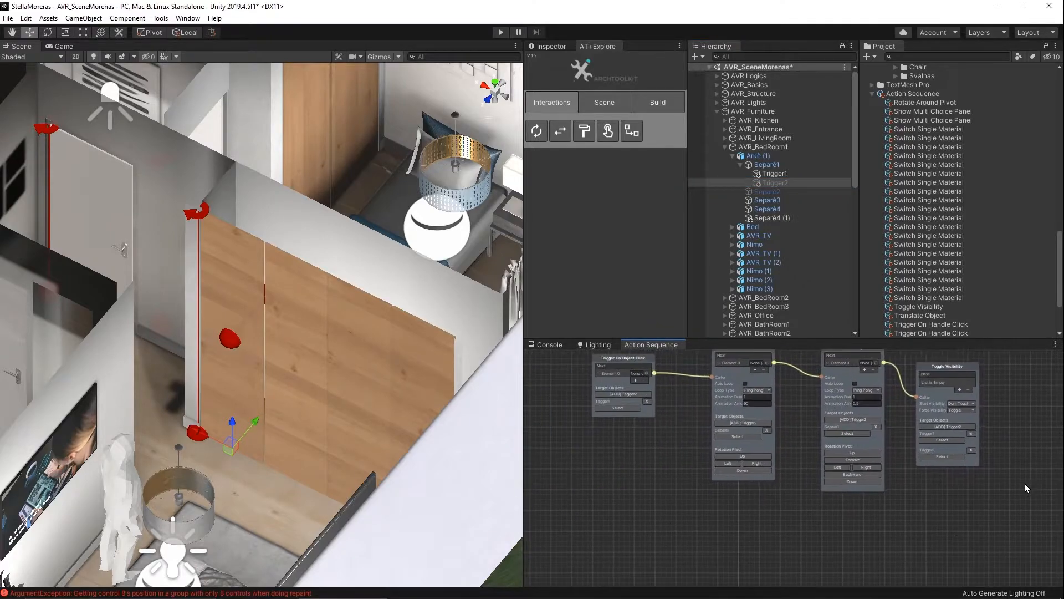
{"action": "scroll", "coordinate": [1023, 483], "scroll_direction": "down", "scroll_amount": 3}
{"action": "middle_click_drag", "start_coordinate": [726, 553], "coordinate": [686, 529]}
{"action": "left_click", "coordinate": [738, 506]}
{"action": "scroll", "coordinate": [686, 517], "scroll_direction": "up", "scroll_amount": 2}
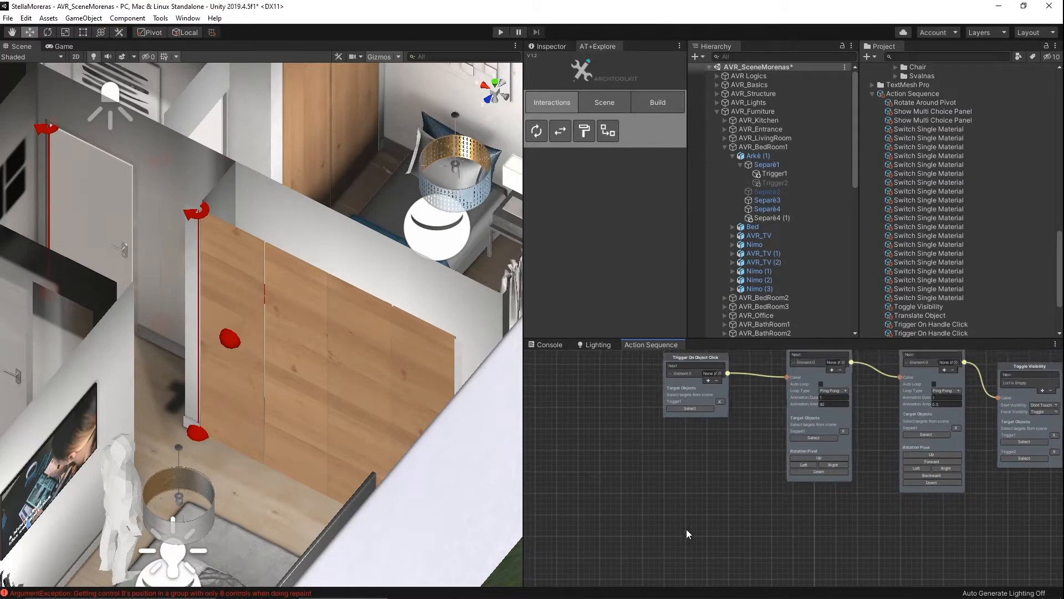
Add a second Trigger On Object Click node below the first action sequence
{"action": "right_click", "coordinate": [677, 500]}
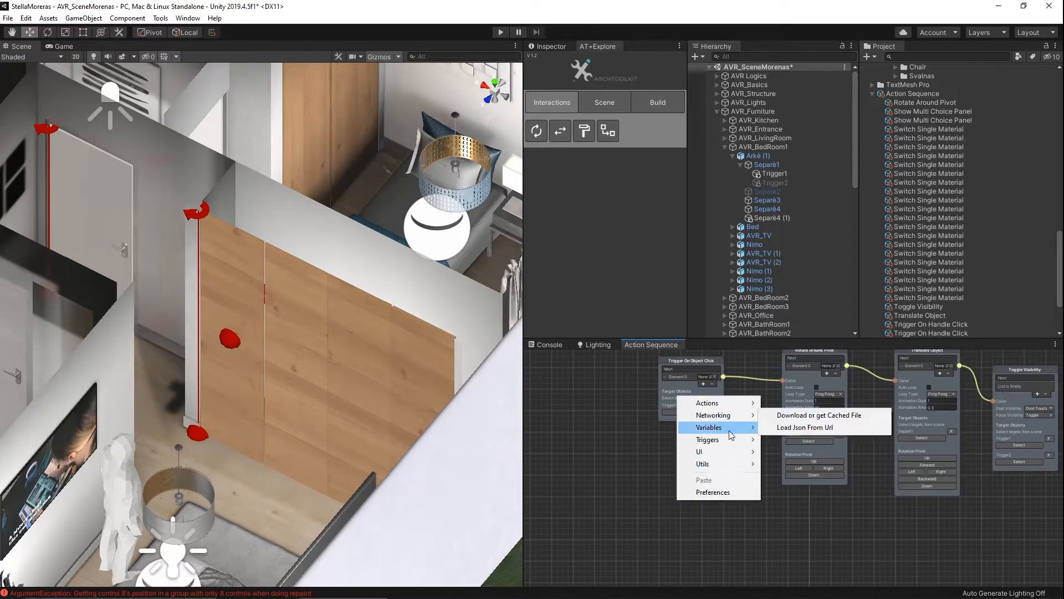
{"action": "mouse_move", "coordinate": [724, 442]}
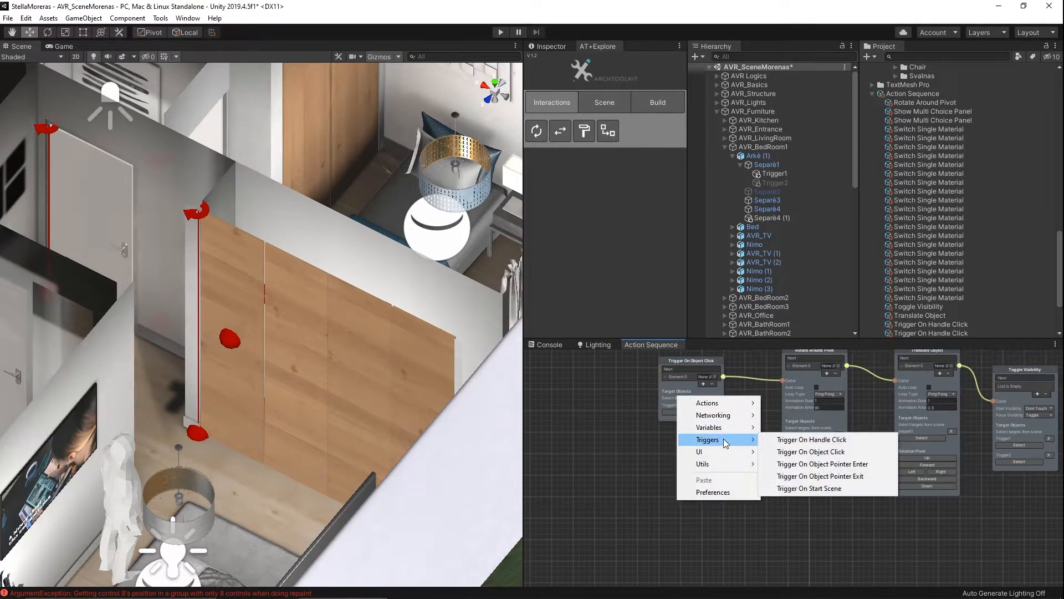
{"action": "left_click", "coordinate": [810, 452]}
Activate Trigger2 under Separè1 and shift its collider along Y to about -0.042
{"action": "left_click", "coordinate": [775, 182]}
{"action": "left_click", "coordinate": [544, 47]}
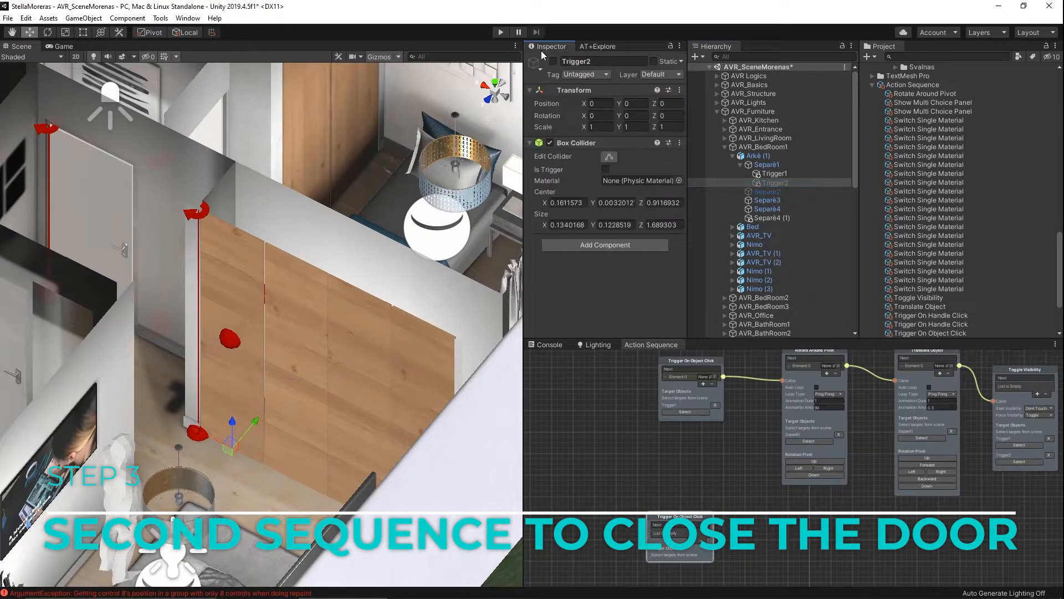
{"action": "left_click", "coordinate": [554, 61]}
{"action": "left_click_drag", "start_coordinate": [259, 421], "coordinate": [256, 424]}
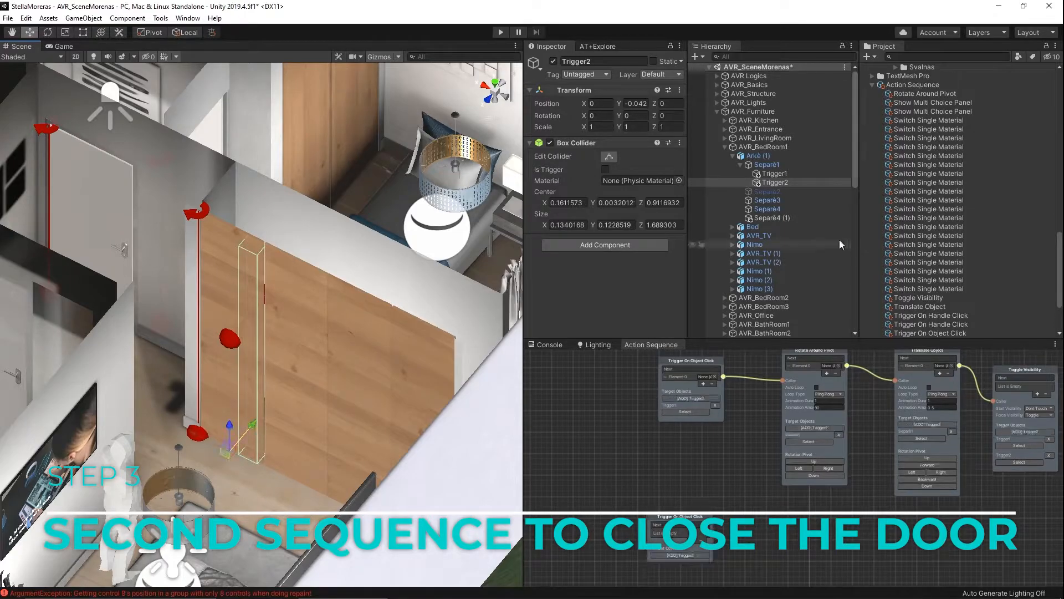
Assign Trigger2 as the target object of the new Trigger On Object Click node
{"action": "middle_click_drag", "start_coordinate": [769, 472], "coordinate": [716, 387]}
{"action": "scroll", "coordinate": [716, 387], "scroll_direction": "up", "scroll_amount": 1}
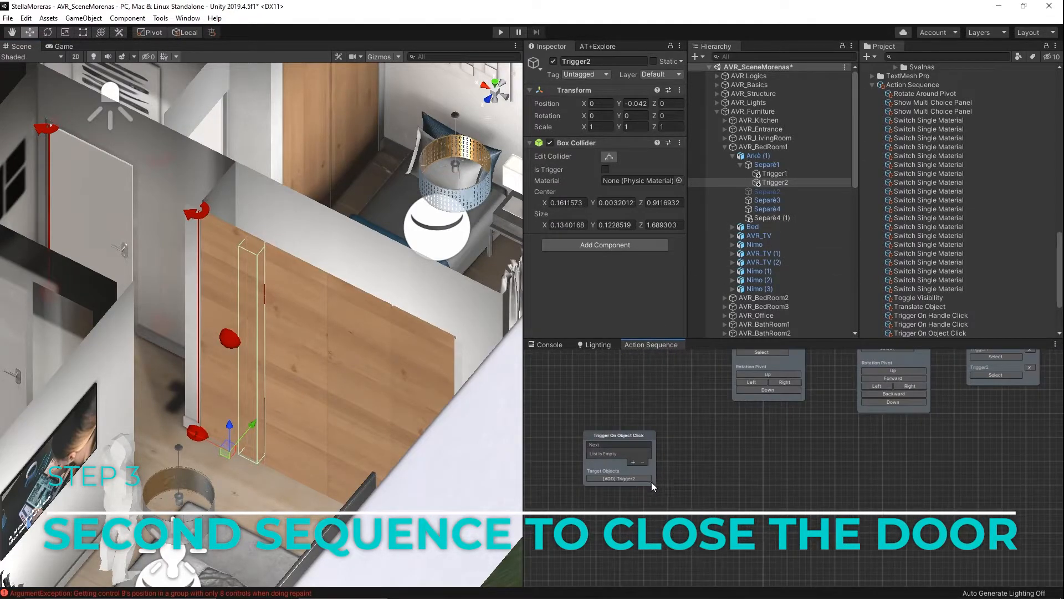
{"action": "left_click", "coordinate": [622, 480]}
Add a Translate Objects node beside the second trigger node and connect the trigger's new Next element to its Caller
{"action": "middle_click_drag", "start_coordinate": [740, 438], "coordinate": [667, 491]}
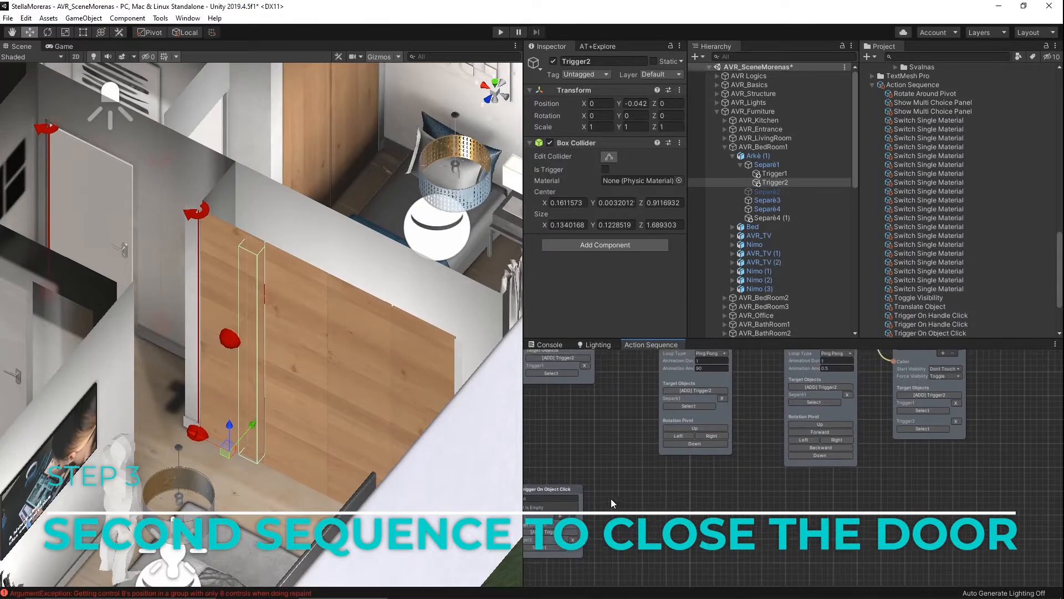
{"action": "right_click", "coordinate": [632, 468]}
{"action": "mouse_move", "coordinate": [674, 479]}
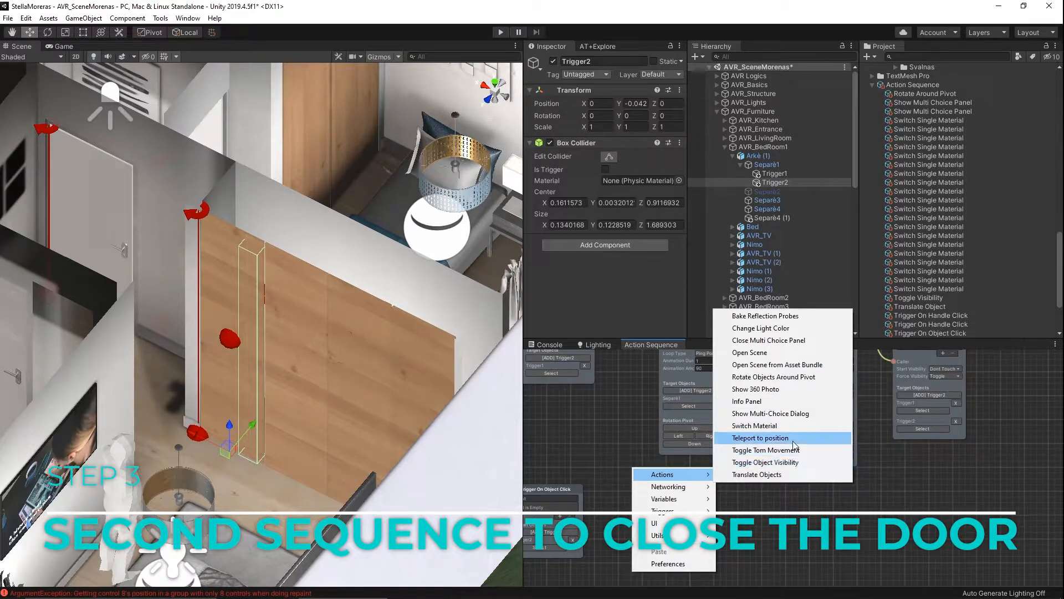
{"action": "left_click", "coordinate": [782, 476]}
{"action": "scroll", "coordinate": [652, 507], "scroll_direction": "down", "scroll_amount": 4}
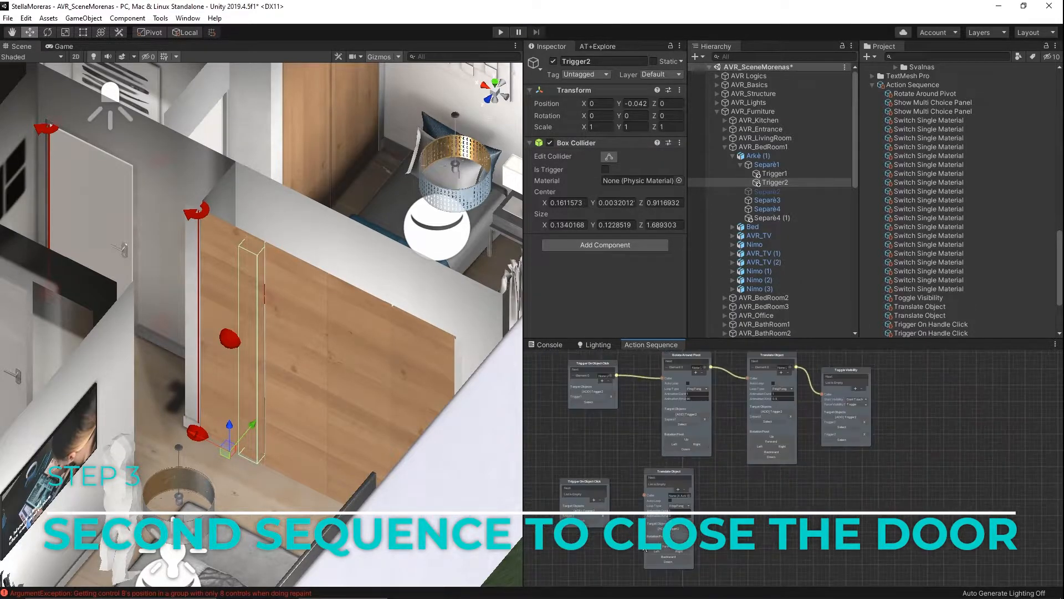
{"action": "middle_click_drag", "start_coordinate": [634, 559], "coordinate": [674, 477]}
{"action": "scroll", "coordinate": [673, 478], "scroll_direction": "up", "scroll_amount": 3}
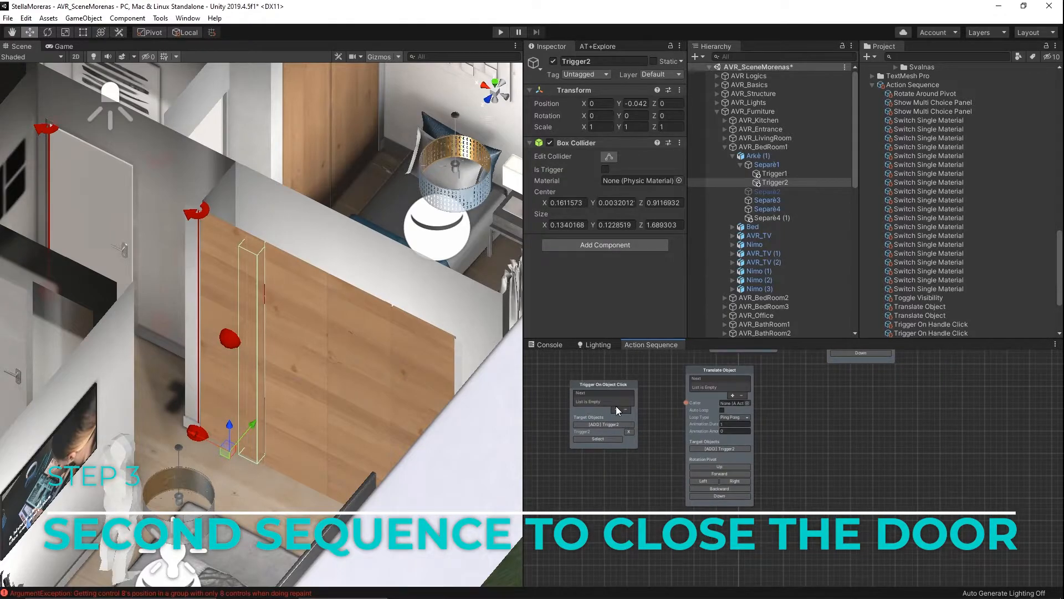
{"action": "left_click", "coordinate": [617, 410]}
{"action": "left_click_drag", "start_coordinate": [637, 400], "coordinate": [687, 403]}
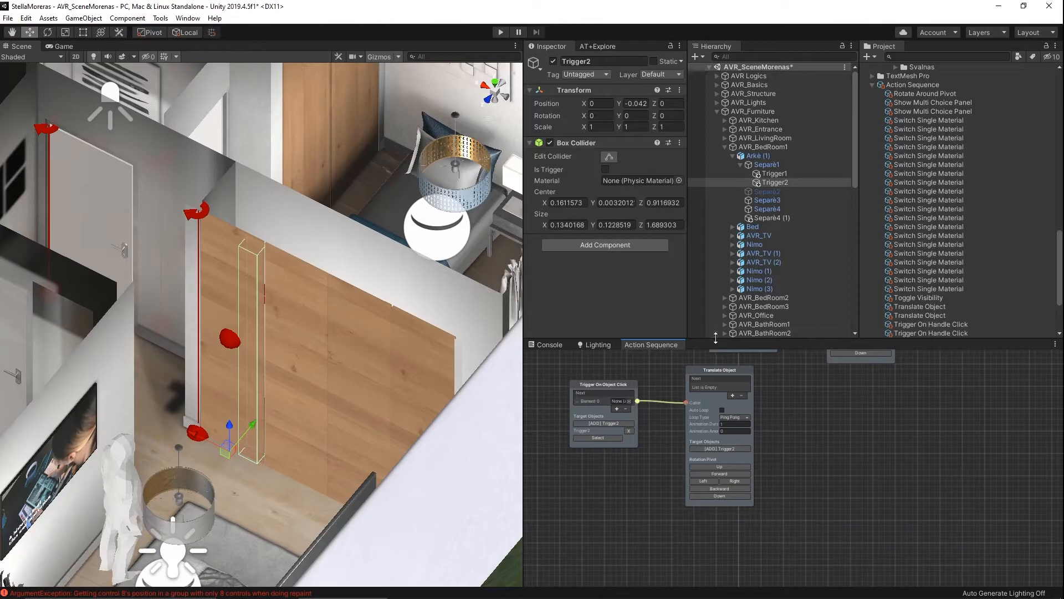
Assign Separè1 as the new Translate Object node's target, with Backward direction and an animation amount of 0.5
{"action": "left_click_drag", "start_coordinate": [711, 339], "coordinate": [713, 252]}
{"action": "middle_click_drag", "start_coordinate": [647, 458], "coordinate": [616, 479]}
{"action": "scroll", "coordinate": [659, 454], "scroll_direction": "up", "scroll_amount": 1}
{"action": "middle_click_drag", "start_coordinate": [679, 448], "coordinate": [624, 483]}
{"action": "middle_click_drag", "start_coordinate": [721, 463], "coordinate": [733, 488]}
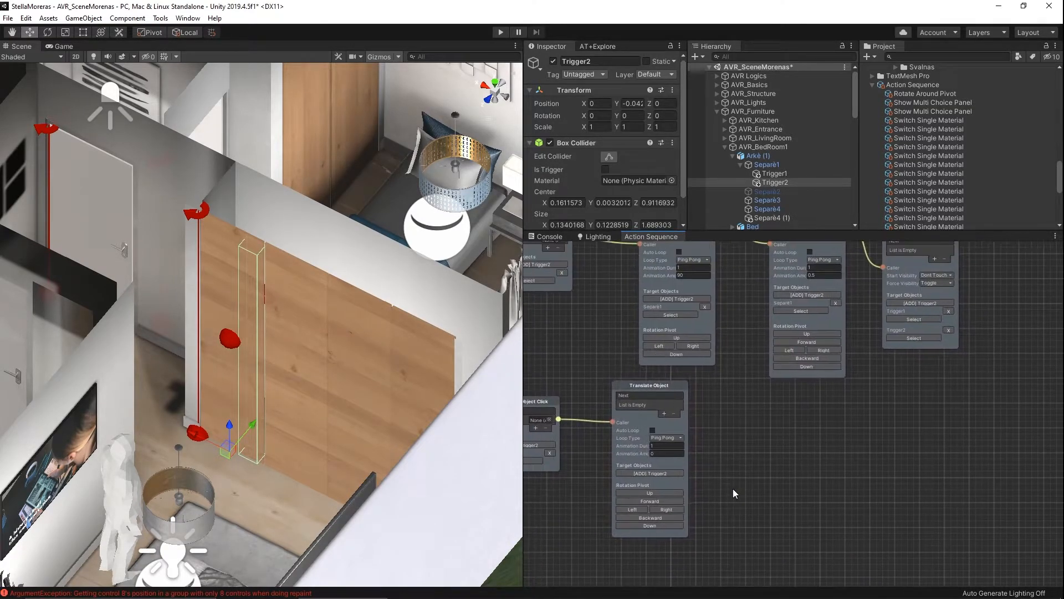
{"action": "left_click", "coordinate": [767, 165]}
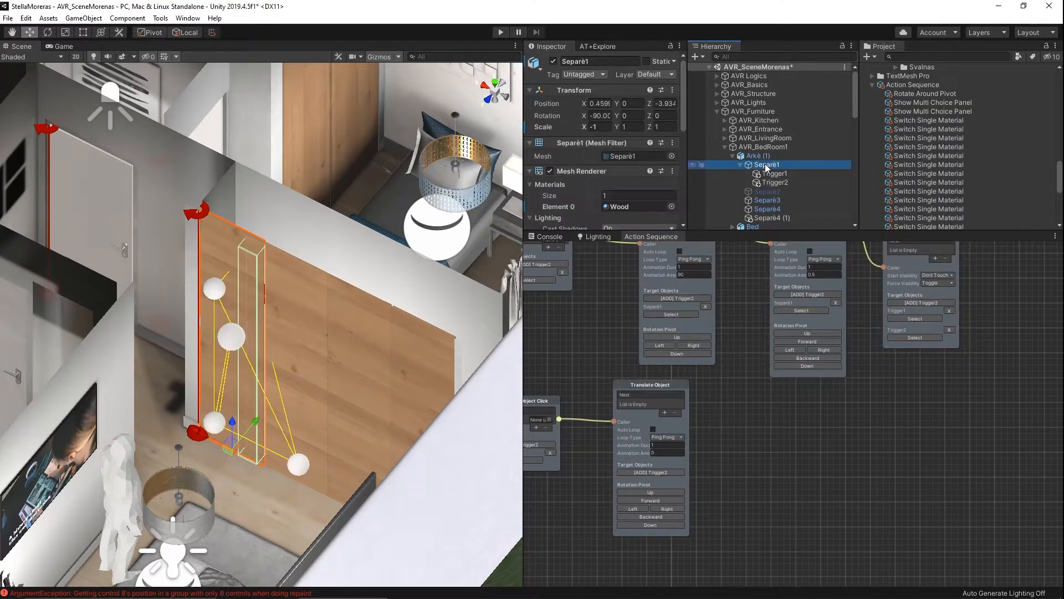
{"action": "left_click", "coordinate": [643, 473]}
{"action": "left_click", "coordinate": [654, 536]}
{"action": "left_click", "coordinate": [813, 457]}
{"action": "middle_click_drag", "start_coordinate": [813, 457], "coordinate": [778, 478]}
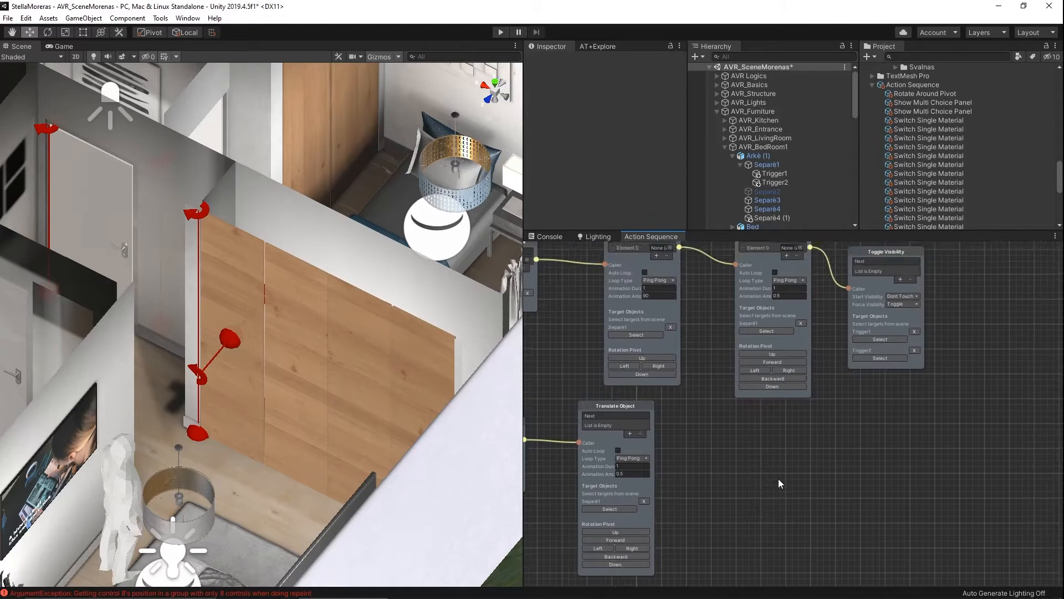
Add a Rotate Objects Around Pivot node beside the second Translate Object node and link the Translate node's new Next element to its Caller
{"action": "left_click_drag", "start_coordinate": [617, 408], "coordinate": [628, 420]}
{"action": "left_click", "coordinate": [734, 435]}
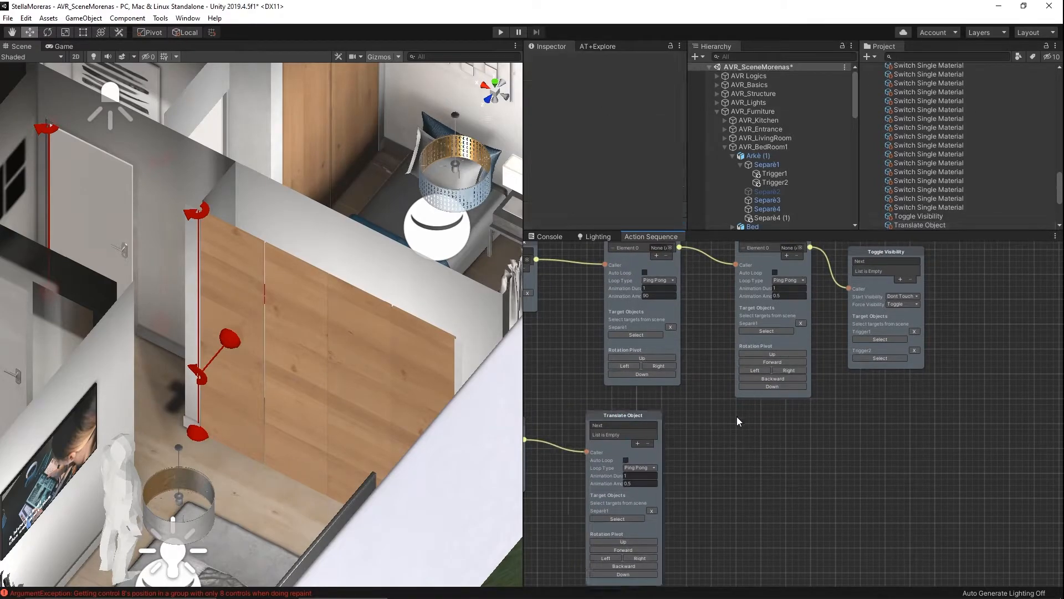
{"action": "right_click", "coordinate": [737, 417]}
{"action": "mouse_move", "coordinate": [788, 426]}
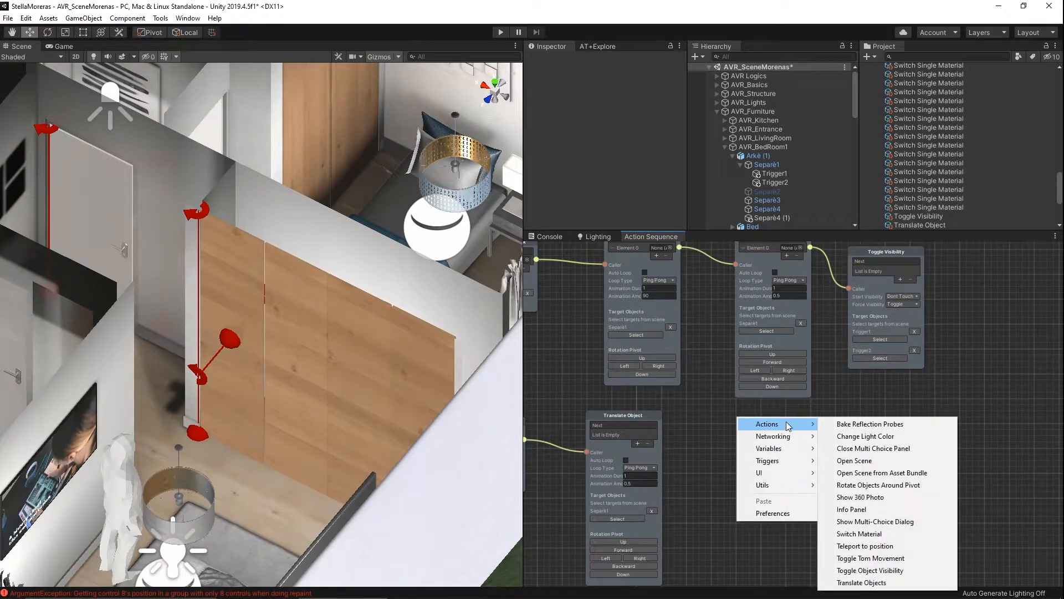
{"action": "left_click", "coordinate": [898, 485]}
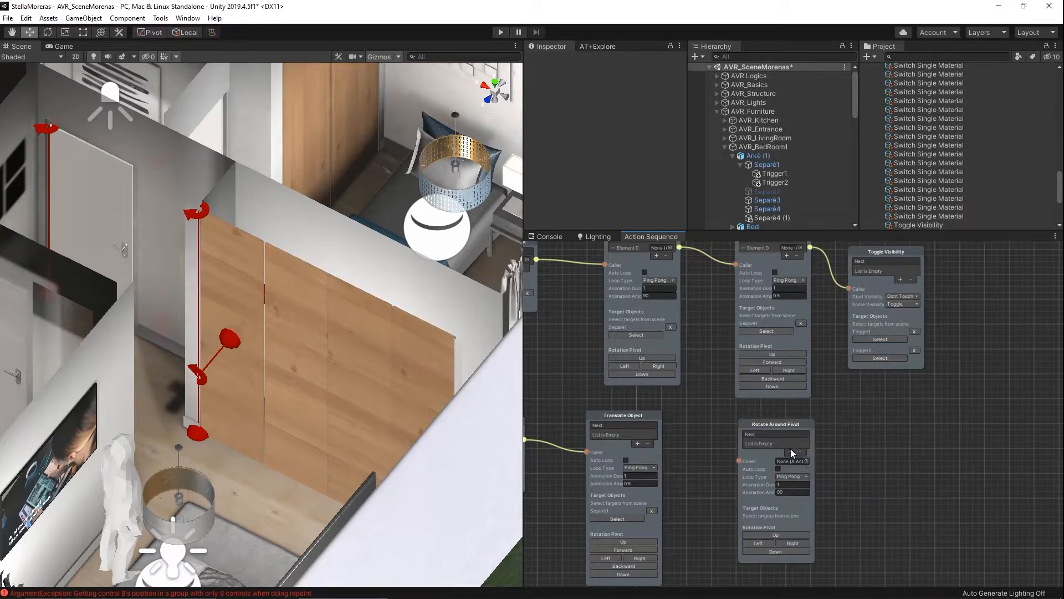
{"action": "left_click_drag", "start_coordinate": [778, 424], "coordinate": [767, 427]}
{"action": "left_click", "coordinate": [637, 443]}
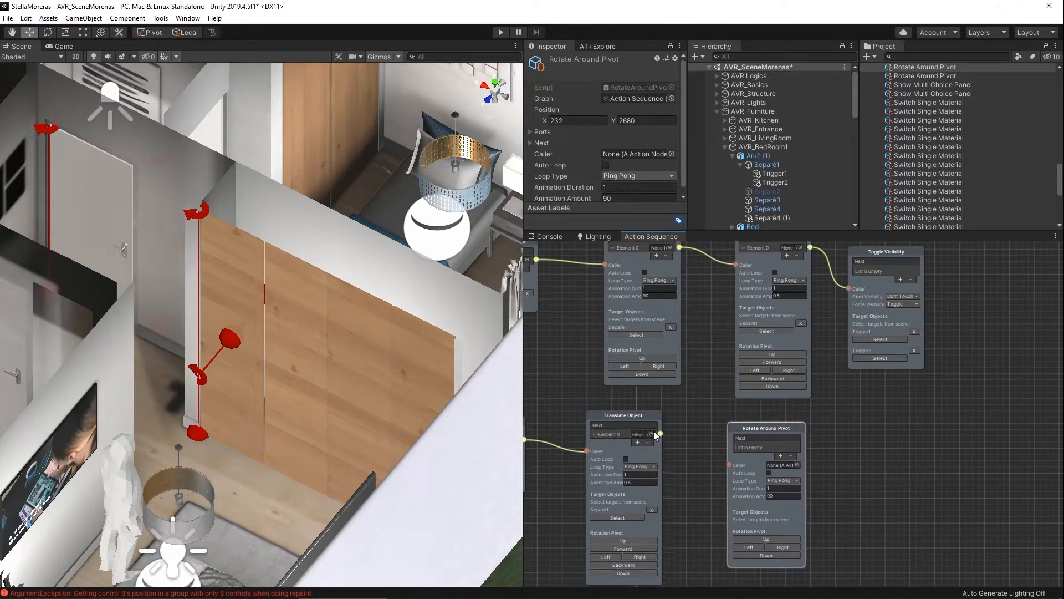
{"action": "left_click_drag", "start_coordinate": [660, 433], "coordinate": [728, 463]}
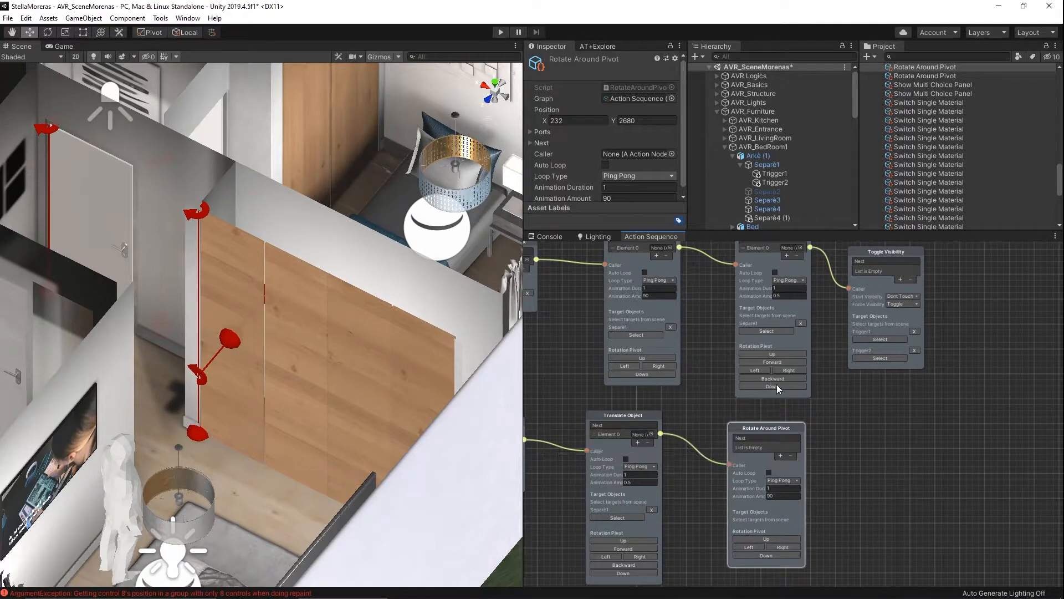
Assign Separè1 as the new Rotate Around Pivot node's target and set its animation amount to -90
{"action": "left_click", "coordinate": [765, 164]}
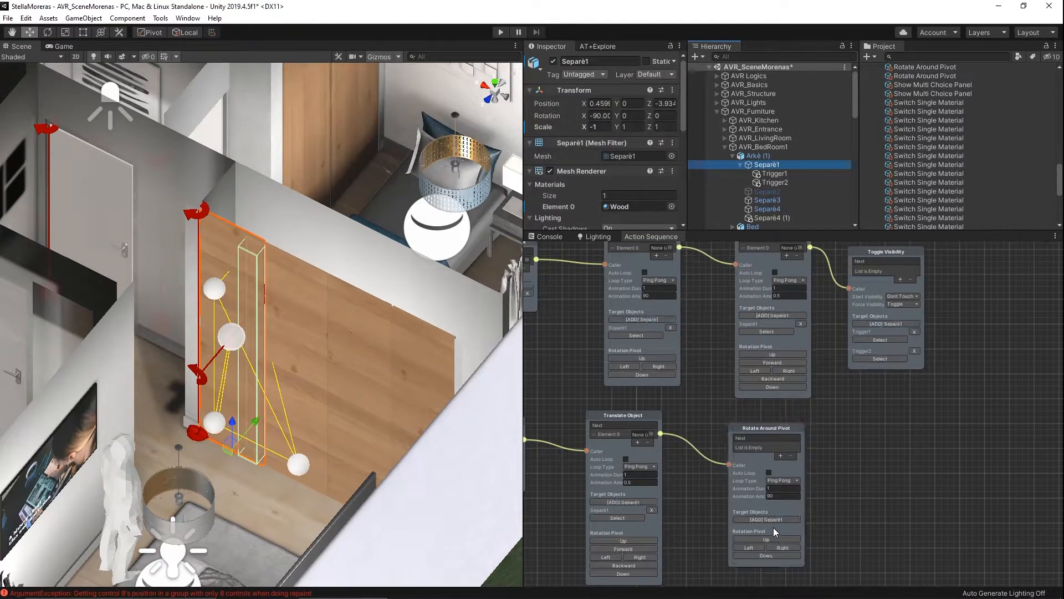
{"action": "left_click", "coordinate": [771, 517]}
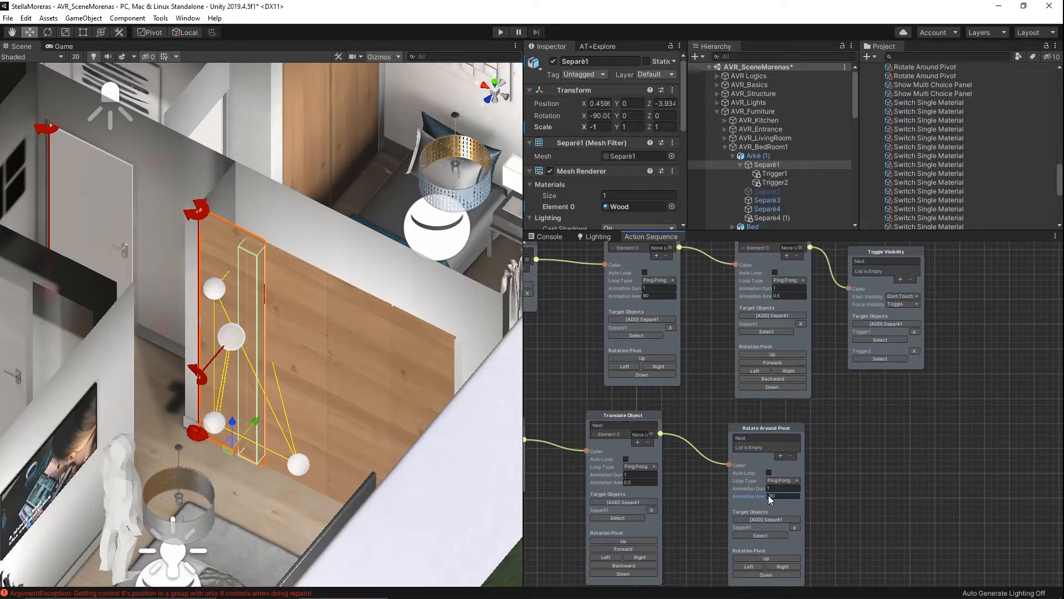
{"action": "left_click", "coordinate": [846, 459]}
Add a Toggle Object Visibility node to the second sequence and connect the Rotate Around Pivot node's new Next element to its Caller
{"action": "left_click_drag", "start_coordinate": [860, 476], "coordinate": [738, 503]}
{"action": "right_click", "coordinate": [747, 474]}
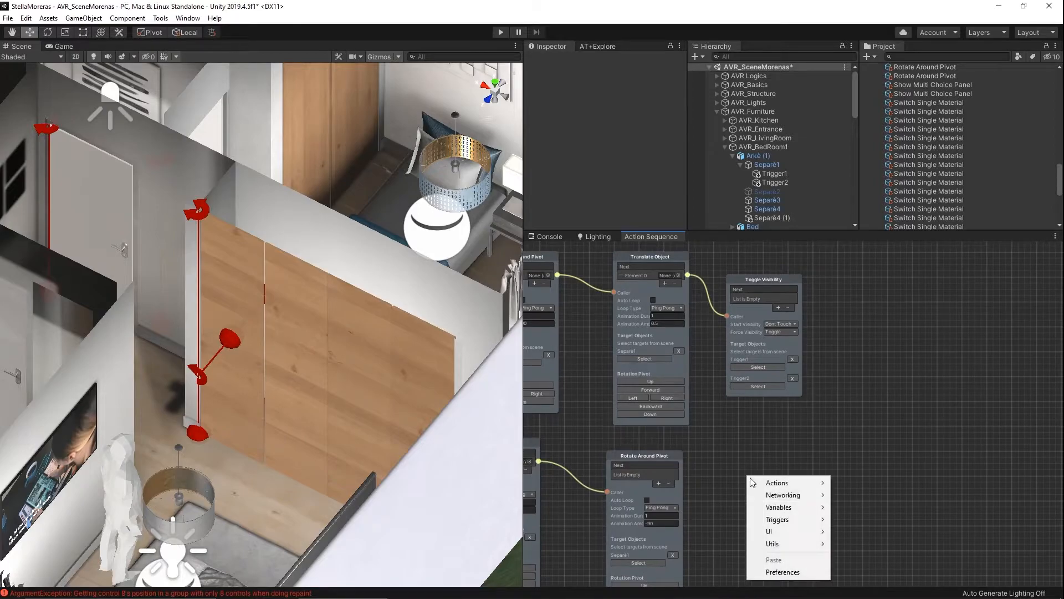
{"action": "mouse_move", "coordinate": [798, 482]}
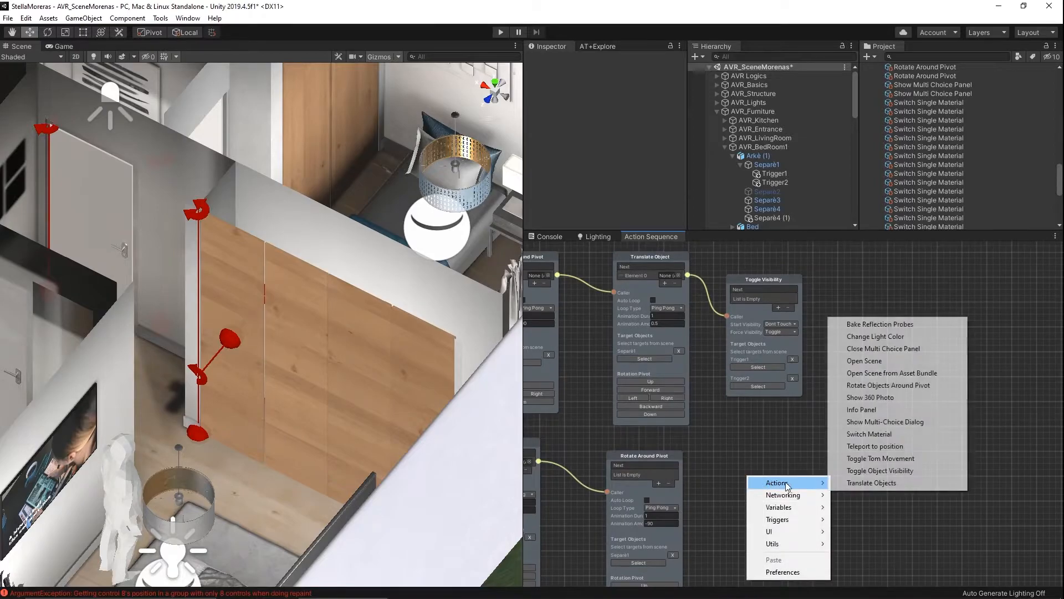
{"action": "left_click", "coordinate": [924, 470]}
{"action": "left_click", "coordinate": [658, 483]}
{"action": "left_click_drag", "start_coordinate": [682, 474], "coordinate": [753, 518]}
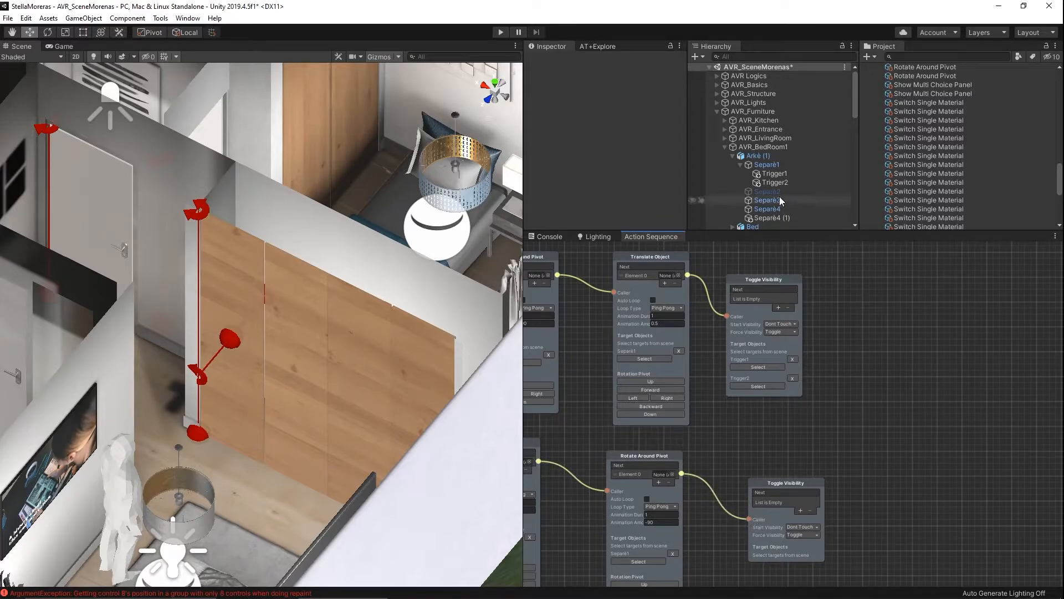
Assign Trigger1 and Trigger2 as targets of the second sequence's Toggle Visibility node
{"action": "left_click", "coordinate": [780, 175]}
{"action": "left_click", "coordinate": [778, 182], "text": "shift"}
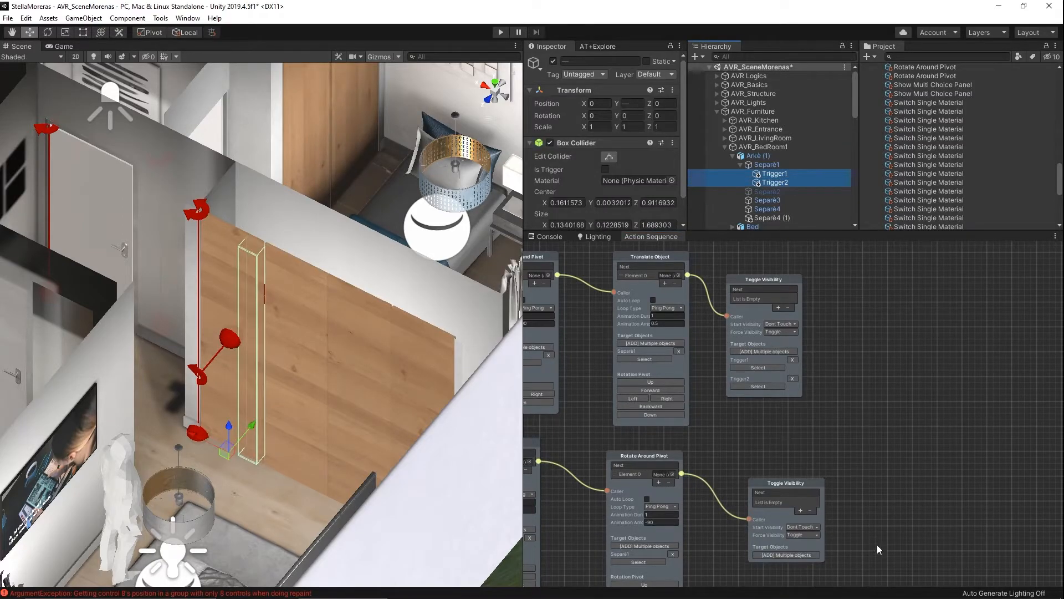
{"action": "left_click", "coordinate": [797, 555]}
{"action": "left_click", "coordinate": [887, 453]}
{"action": "middle_click_drag", "start_coordinate": [877, 474], "coordinate": [836, 458]}
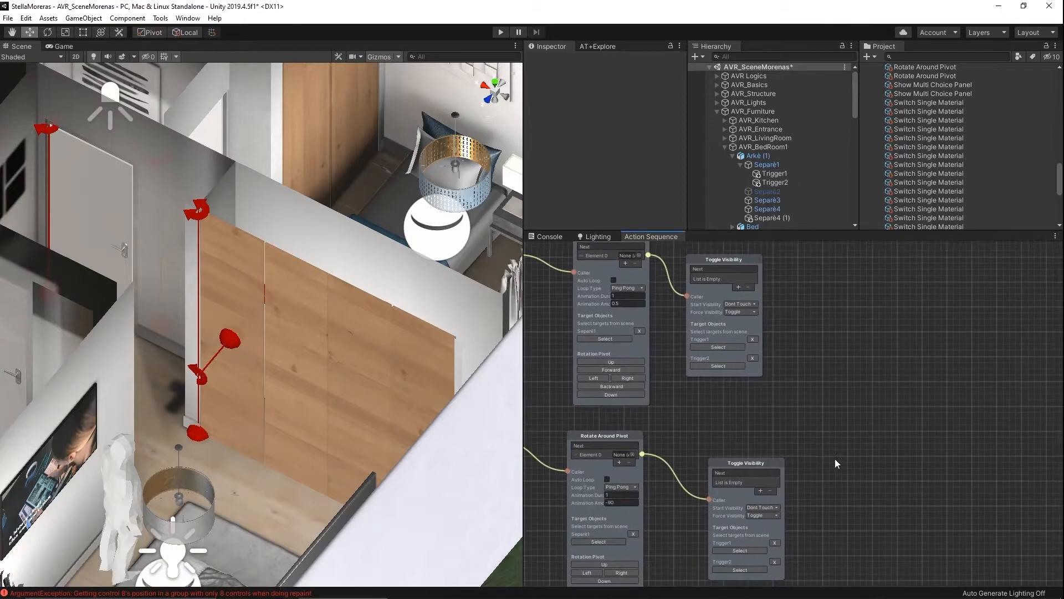
Deactivate the Trigger2 object under Separè1 and save the scene
{"action": "left_click", "coordinate": [775, 183]}
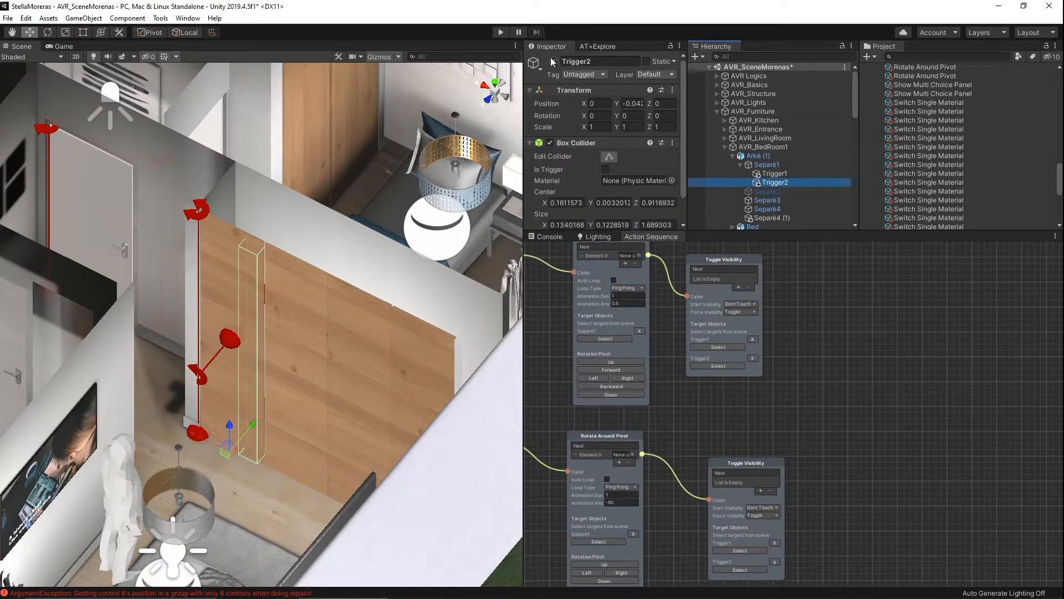
{"action": "left_click", "coordinate": [553, 62]}
{"action": "scroll", "coordinate": [869, 405], "scroll_direction": "down", "scroll_amount": 3}
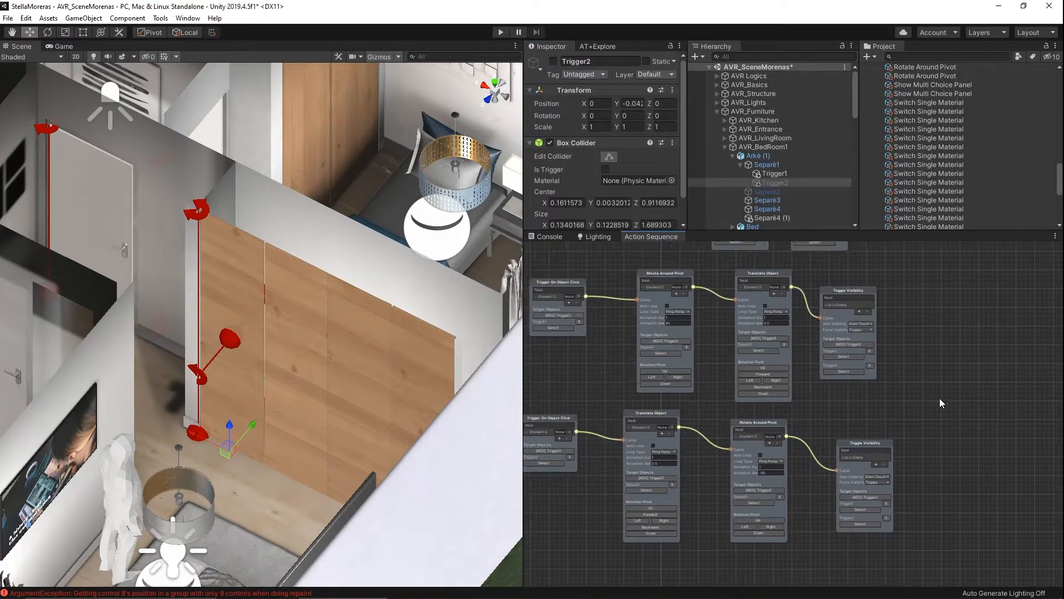
{"action": "scroll", "coordinate": [674, 525], "scroll_direction": "down", "scroll_amount": 2}
{"action": "left_click", "coordinate": [674, 517]}
{"action": "key", "text": "ctrl+s"}
Start play mode and test opening and closing the first wooden panel through its triggers
{"action": "left_click", "coordinate": [499, 32]}
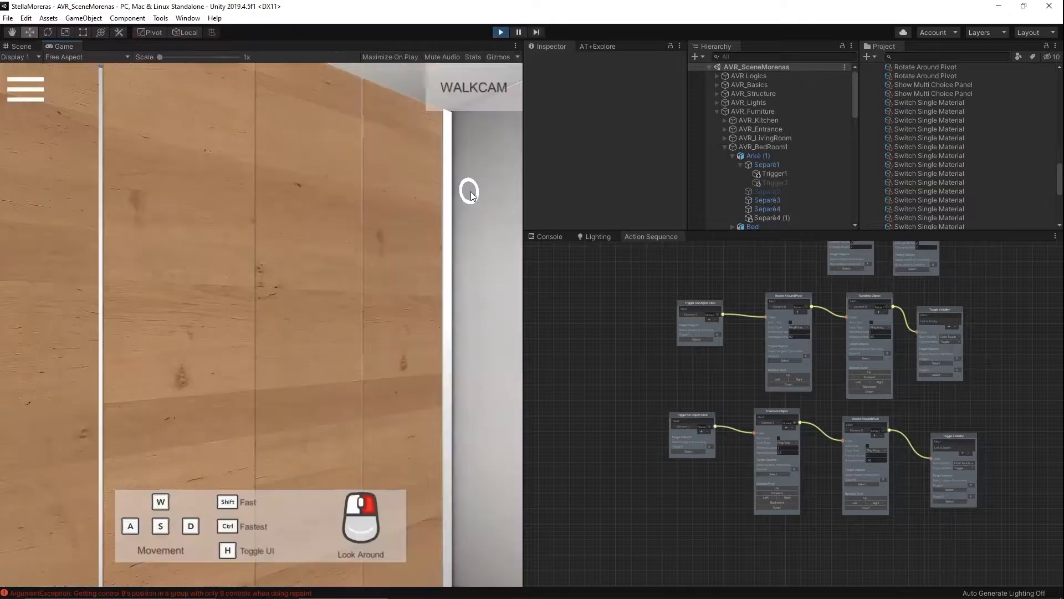
{"action": "key", "text": "s"}
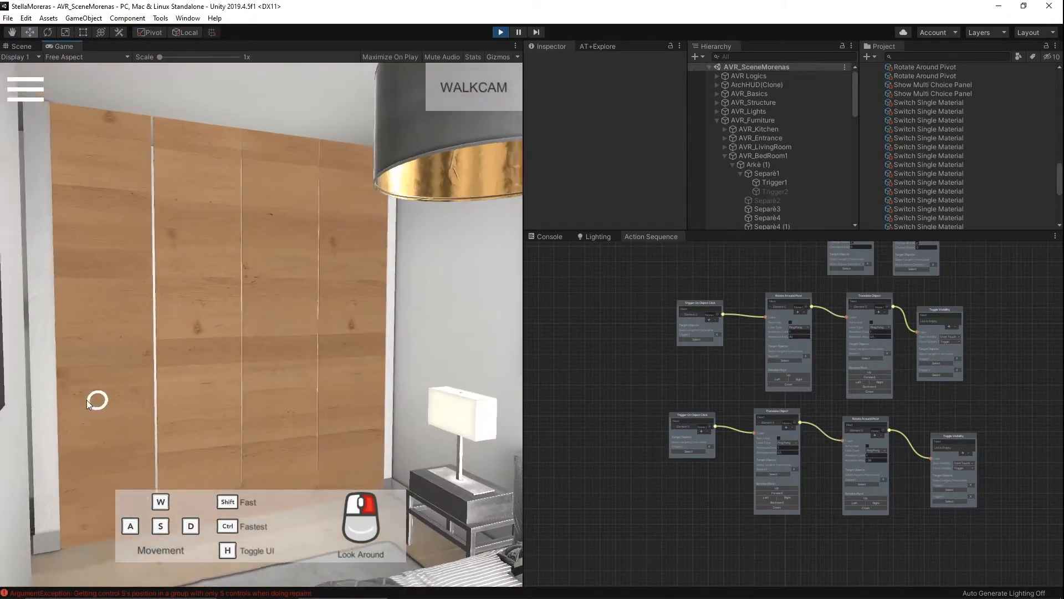
{"action": "key", "text": "a"}
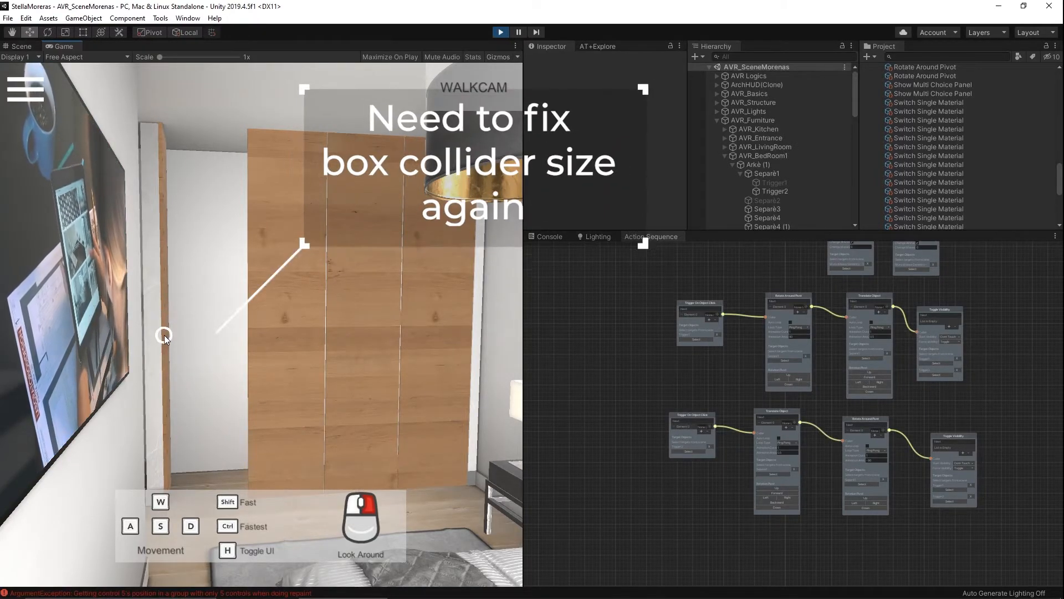
Move Trigger2's collider along Y to about 0.04 in the scene view while play mode runs
{"action": "left_click", "coordinate": [774, 191]}
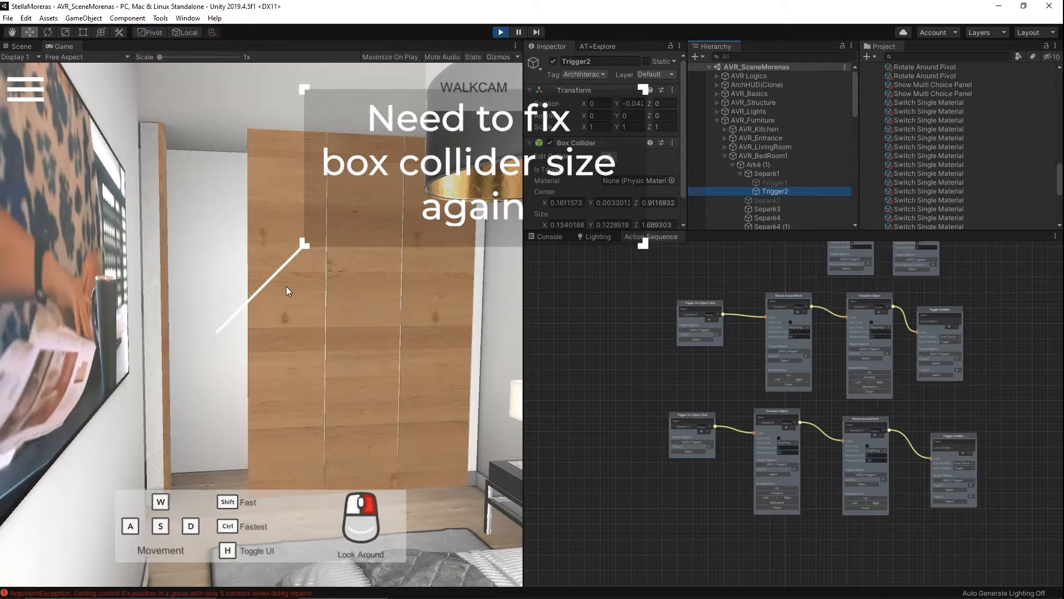
{"action": "left_click", "coordinate": [17, 50]}
{"action": "right_click_drag", "start_coordinate": [288, 266], "coordinate": [302, 335]}
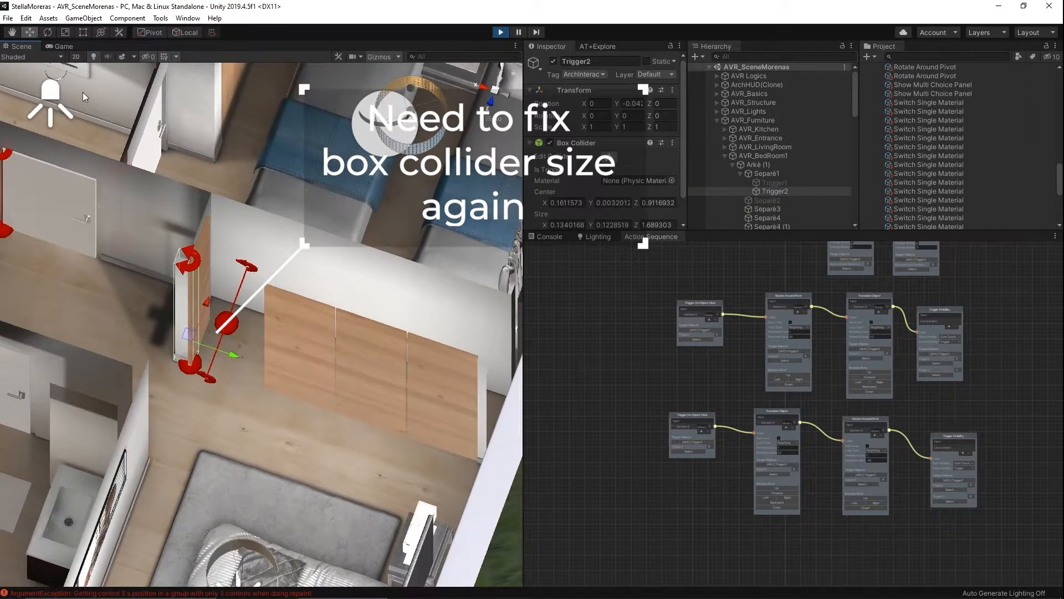
{"action": "left_click_drag", "start_coordinate": [238, 358], "coordinate": [254, 355]}
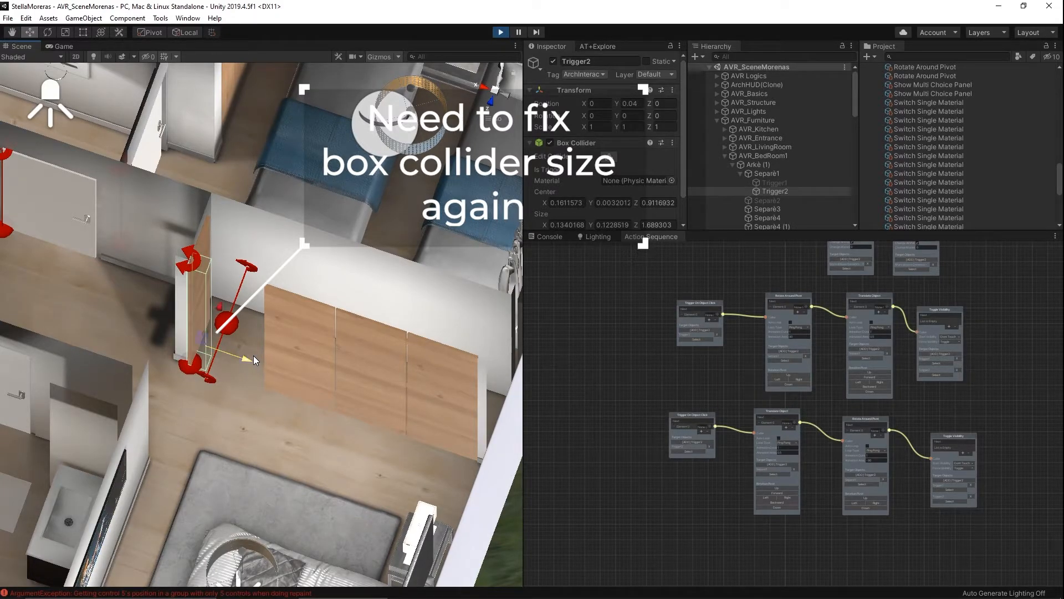
Walk up to the opened wooden panel in the running game view to check its trigger area
{"action": "left_click", "coordinate": [62, 46]}
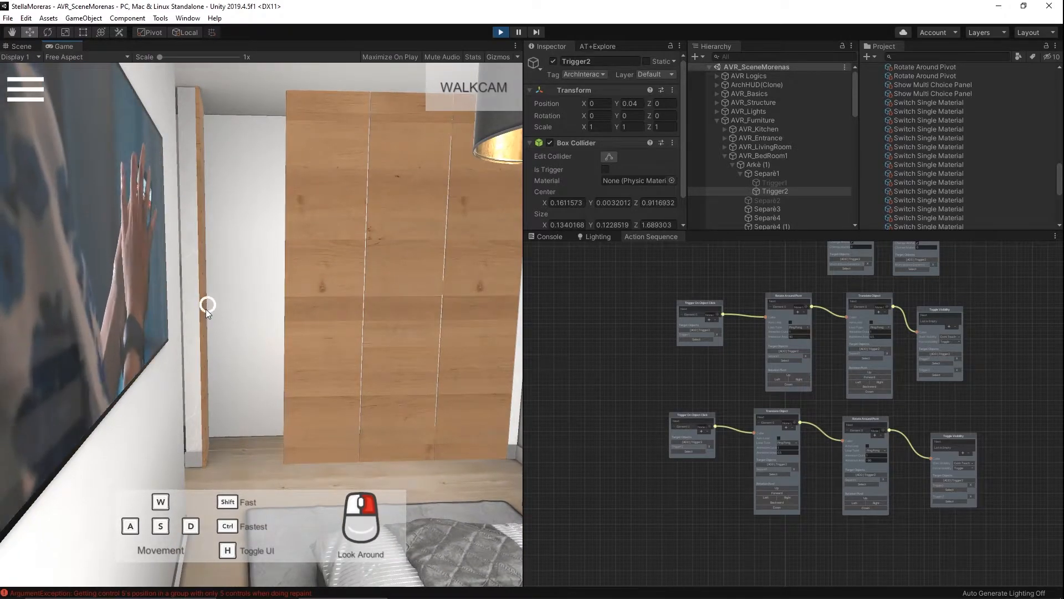
{"action": "key", "text": "w"}
{"action": "right_click_drag", "start_coordinate": [340, 299], "coordinate": [211, 345]}
{"action": "key", "text": "w"}
{"action": "key", "text": "d"}
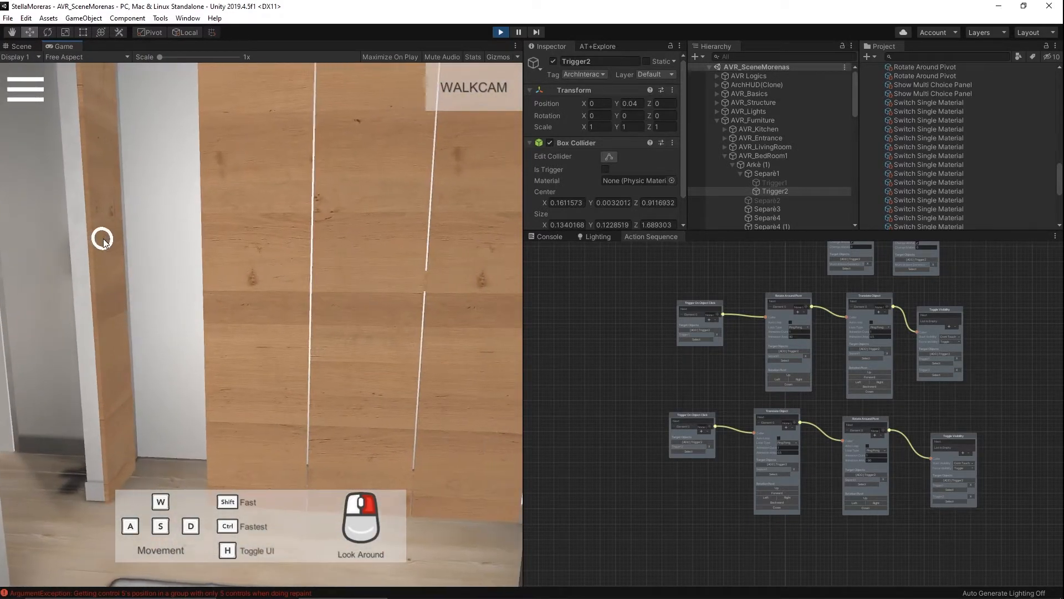
Set Trigger2's box collider size to X 0.27 and Y 0.16, and test closing the panel in the game view
{"action": "left_click", "coordinate": [25, 49]}
{"action": "right_click_drag", "start_coordinate": [245, 293], "coordinate": [222, 261]}
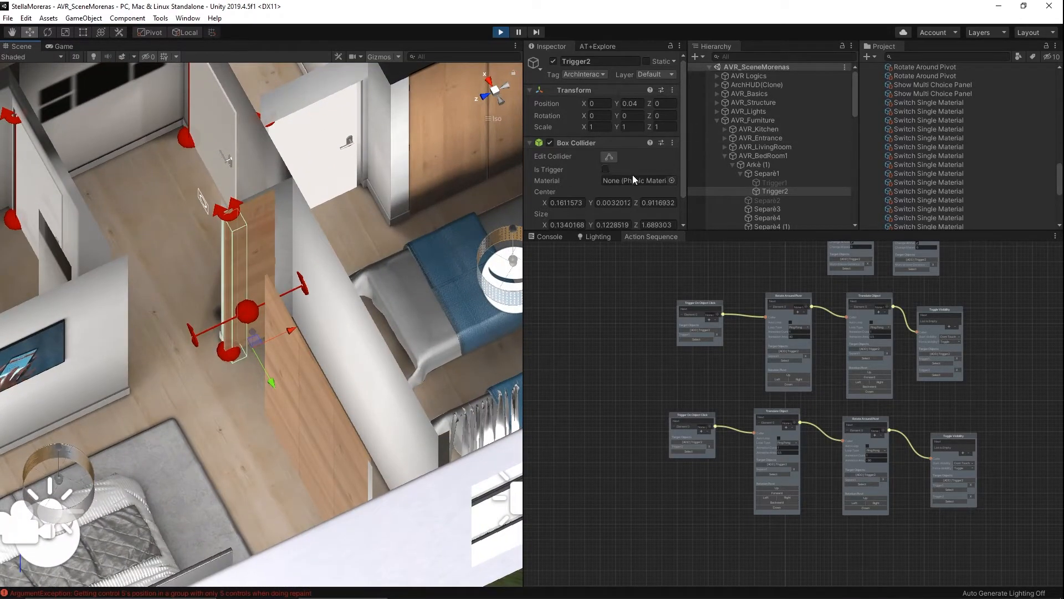
{"action": "left_click", "coordinate": [607, 158]}
{"action": "scroll", "coordinate": [577, 214], "scroll_direction": "down", "scroll_amount": 1}
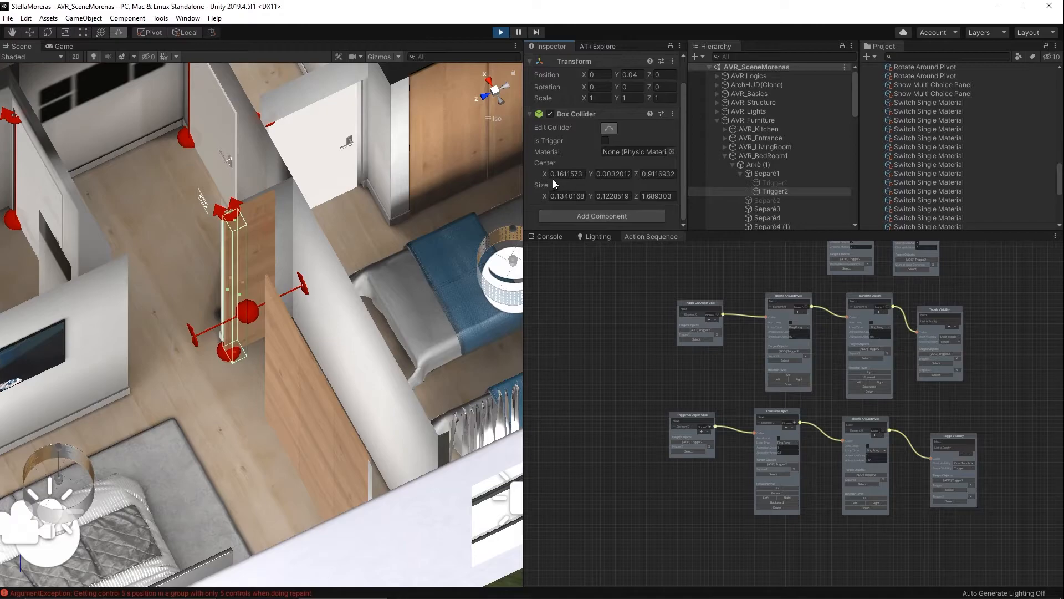
{"action": "left_click", "coordinate": [544, 196]}
{"action": "type", "text": "0.27"}
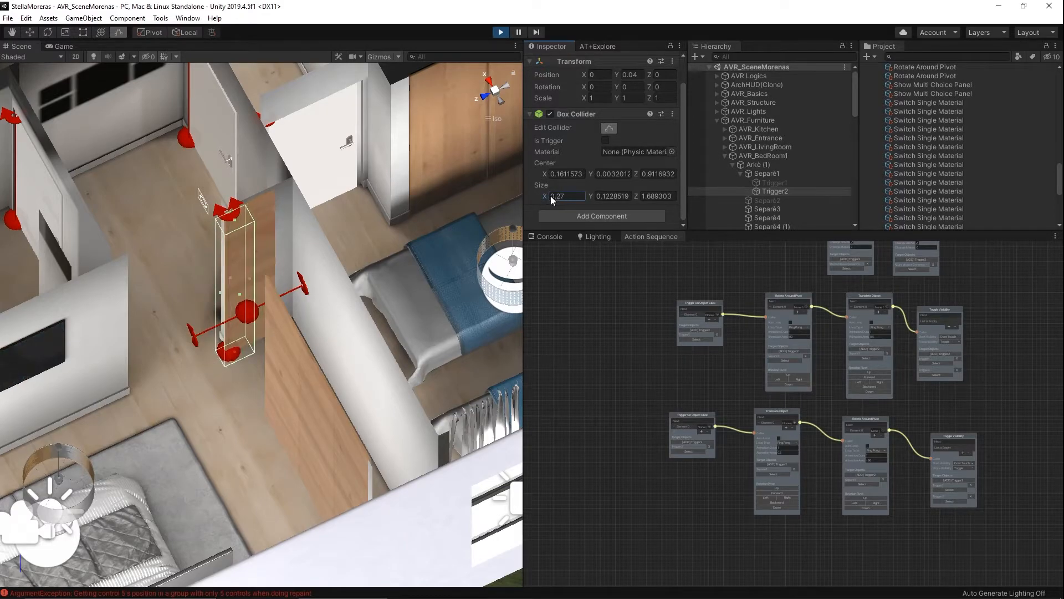
{"action": "left_click", "coordinate": [596, 195]}
{"action": "type", "text": "0.28"}
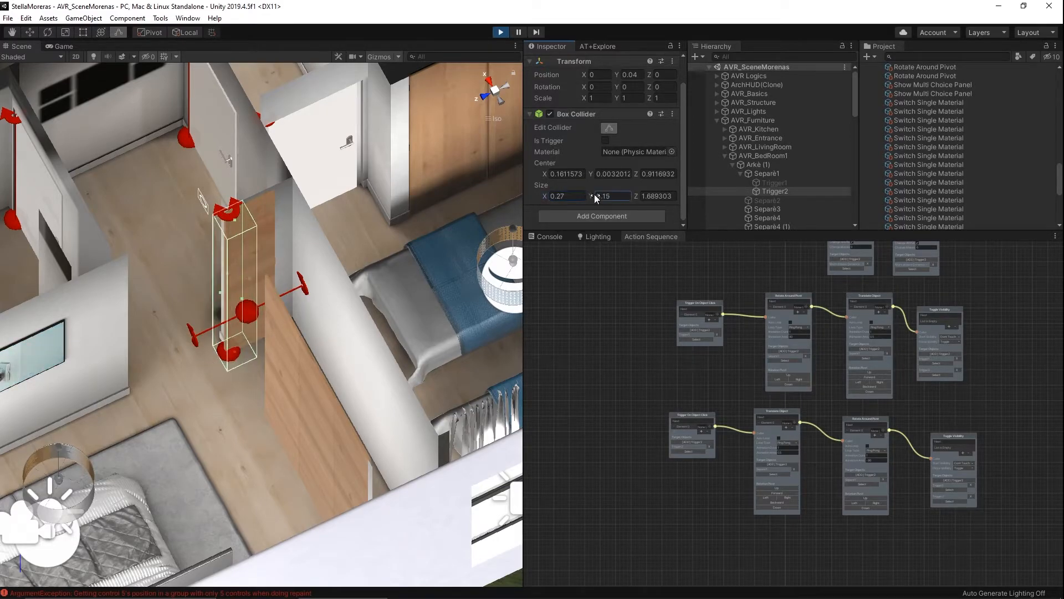
{"action": "left_click_drag", "start_coordinate": [596, 194], "coordinate": [594, 194]}
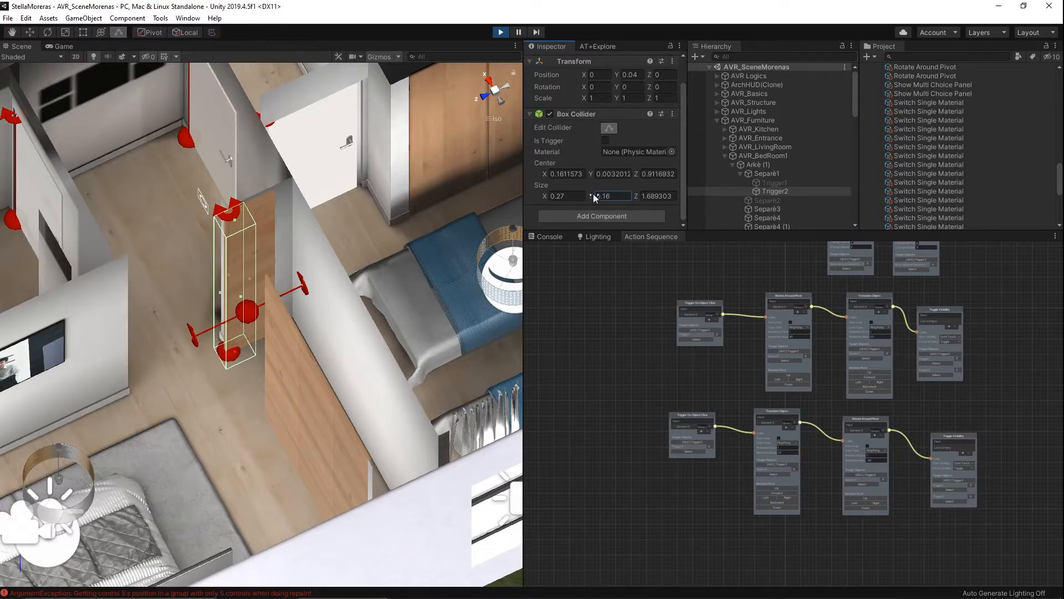
{"action": "left_click", "coordinate": [63, 46]}
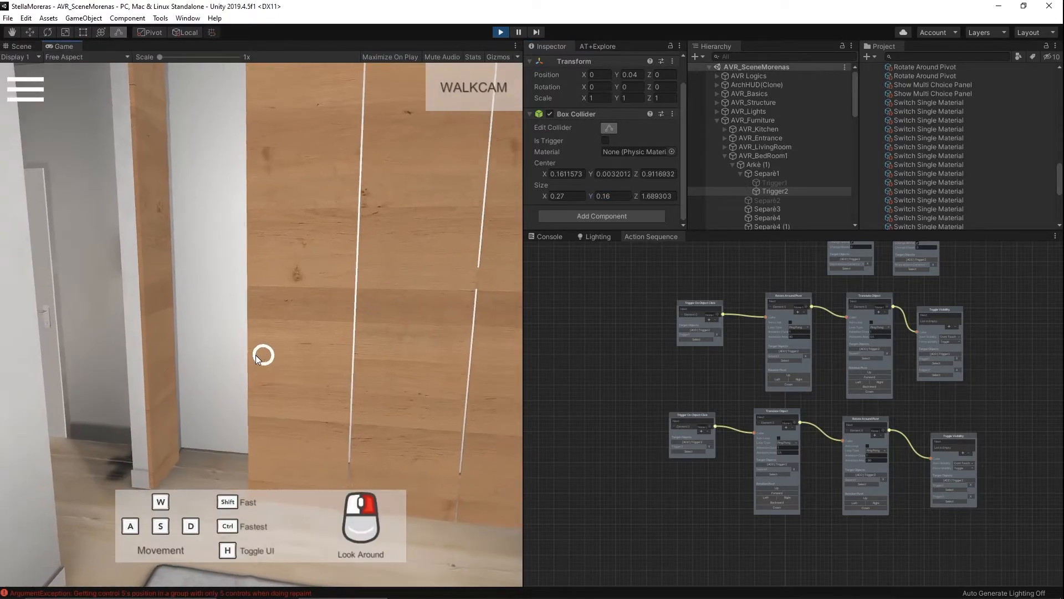
{"action": "left_click", "coordinate": [150, 269]}
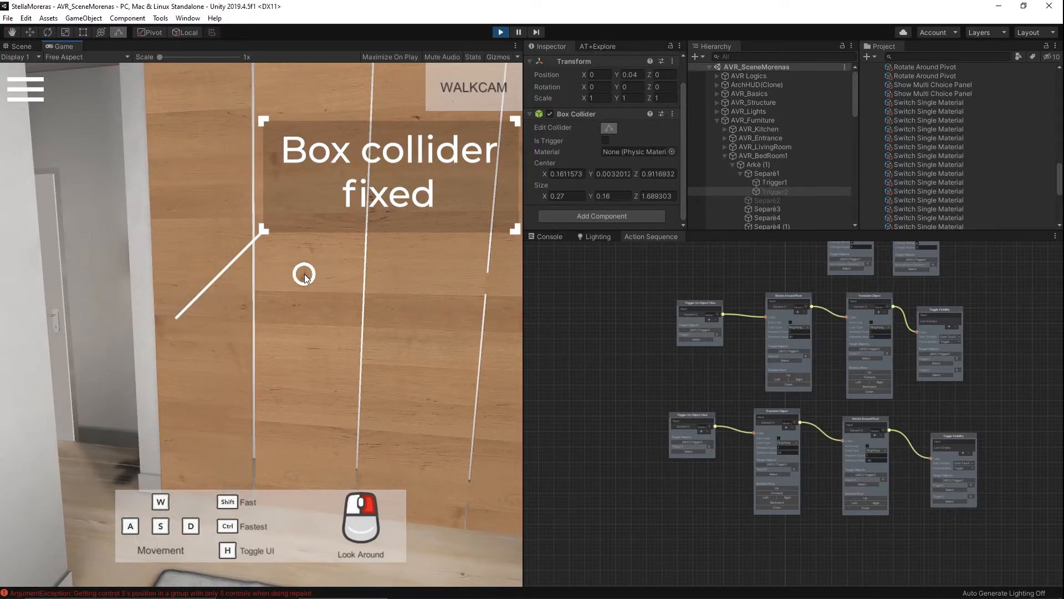
Copy Trigger2's Box Collider component, stop play mode and paste the copied values onto its Box Collider
{"action": "left_click", "coordinate": [672, 114]}
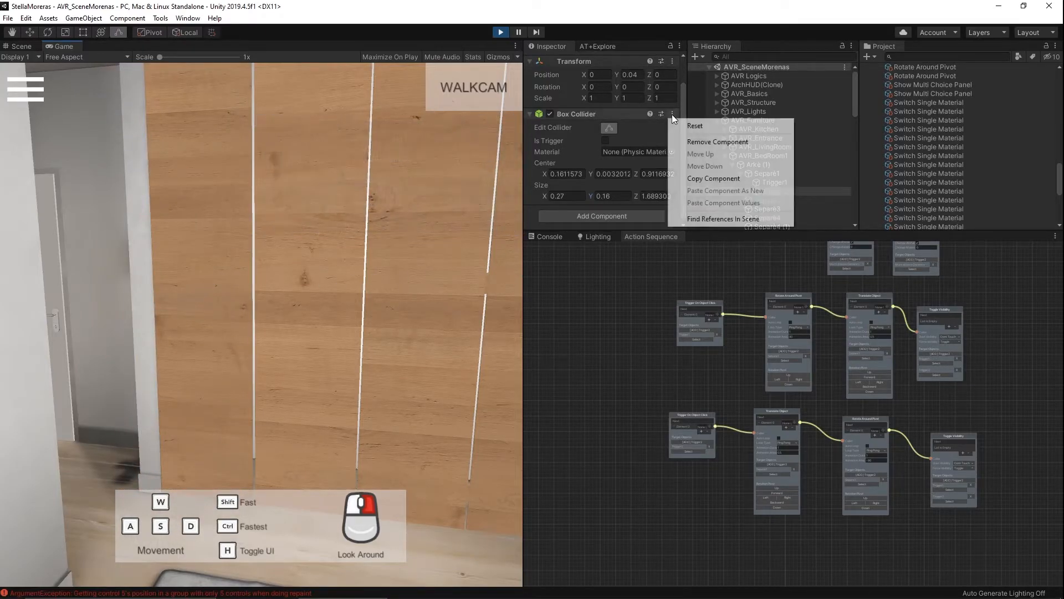
{"action": "left_click", "coordinate": [714, 178]}
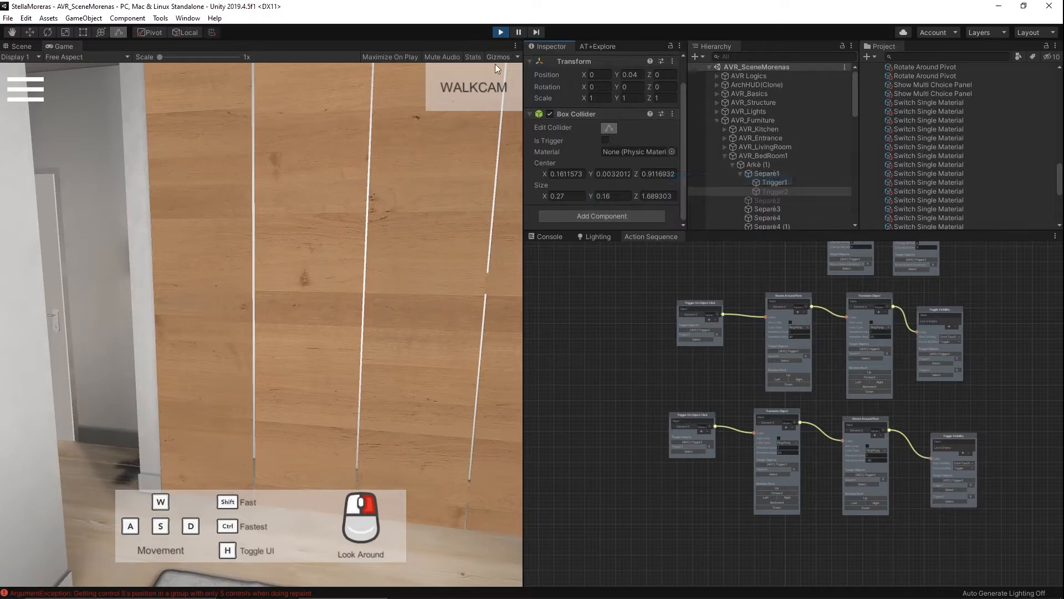
{"action": "left_click", "coordinate": [501, 32]}
{"action": "left_click", "coordinate": [673, 115]}
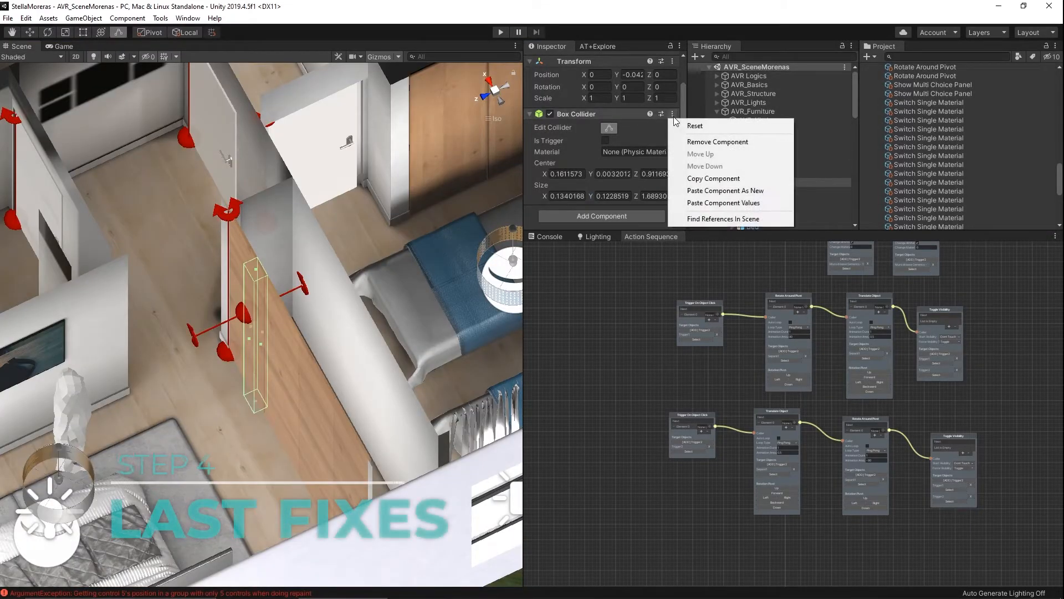
{"action": "left_click", "coordinate": [733, 203]}
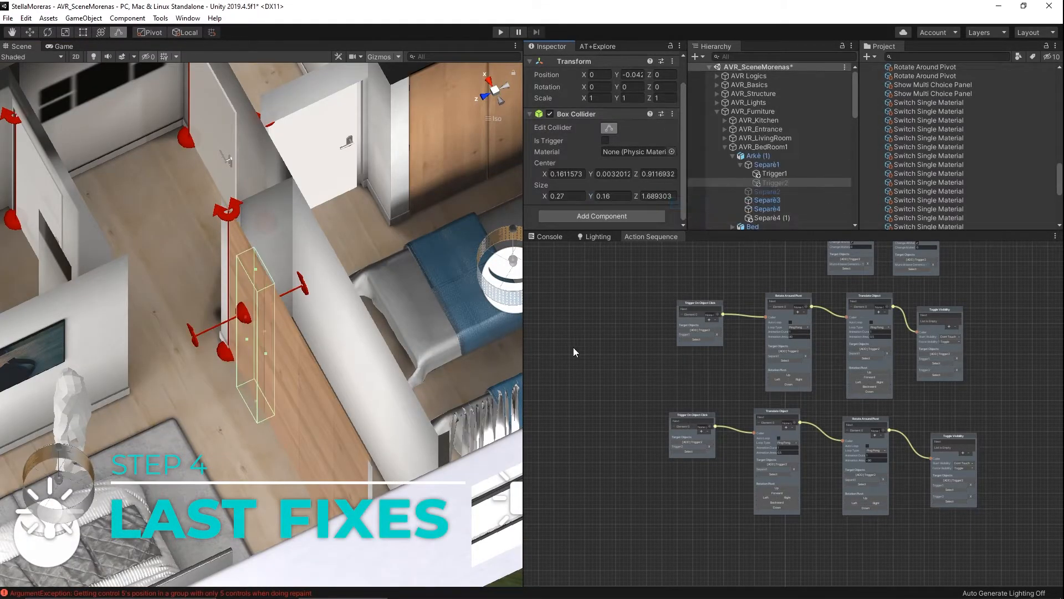
Run play mode and open and close the panel repeatedly to test both triggers and the panel's movement
{"action": "left_click", "coordinate": [566, 363]}
{"action": "middle_click_drag", "start_coordinate": [647, 318], "coordinate": [527, 350]}
{"action": "scroll", "coordinate": [589, 394], "scroll_direction": "up", "scroll_amount": 3}
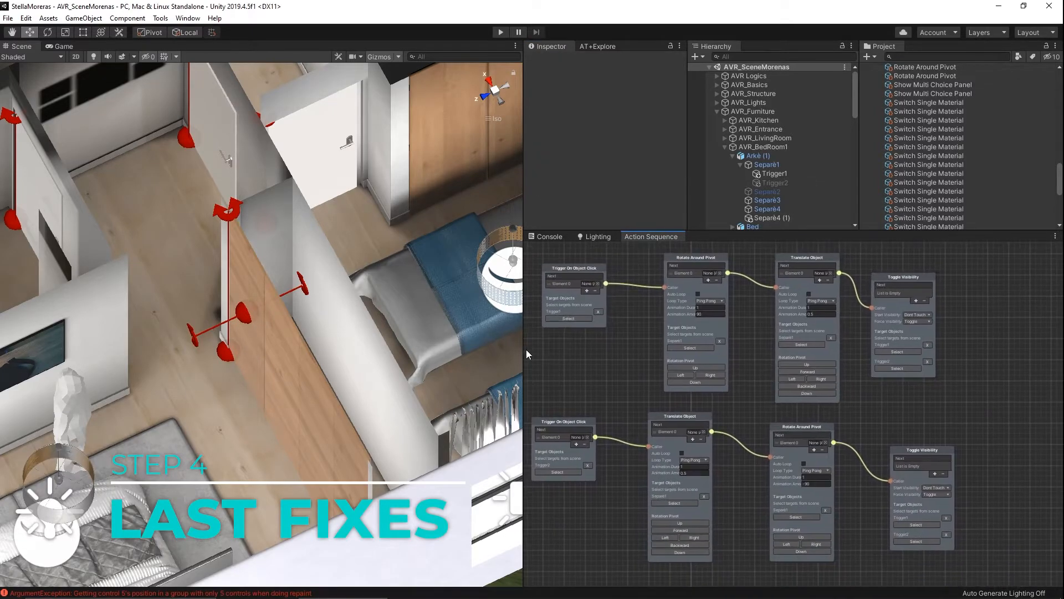
{"action": "left_click", "coordinate": [500, 31]}
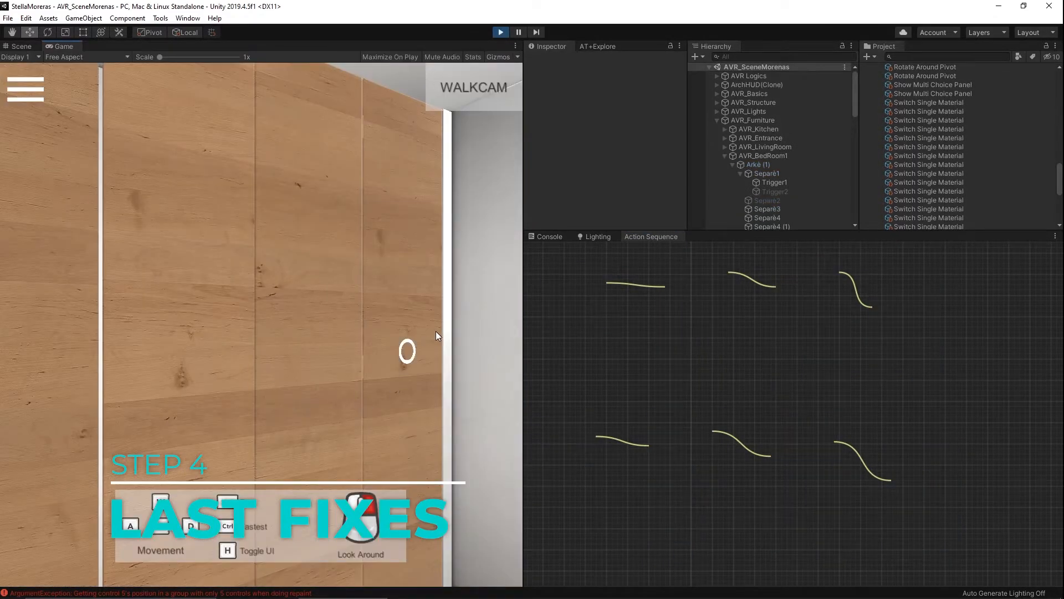
{"action": "right_click_drag", "start_coordinate": [436, 331], "coordinate": [7, 436]}
{"action": "key", "text": "s"}
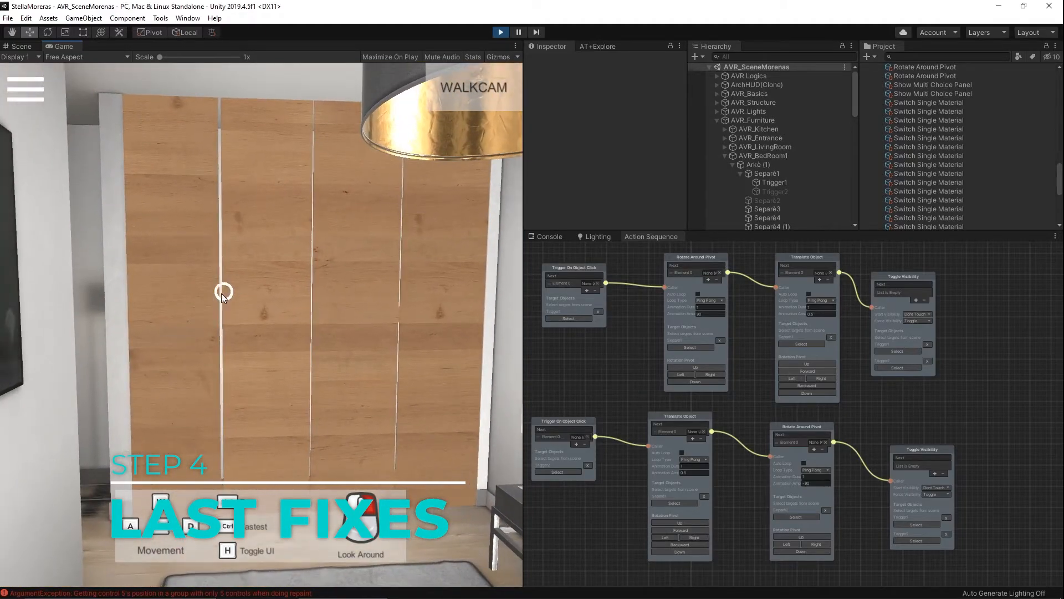
{"action": "left_click", "coordinate": [211, 297]}
{"action": "right_click_drag", "start_coordinate": [371, 364], "coordinate": [238, 404]}
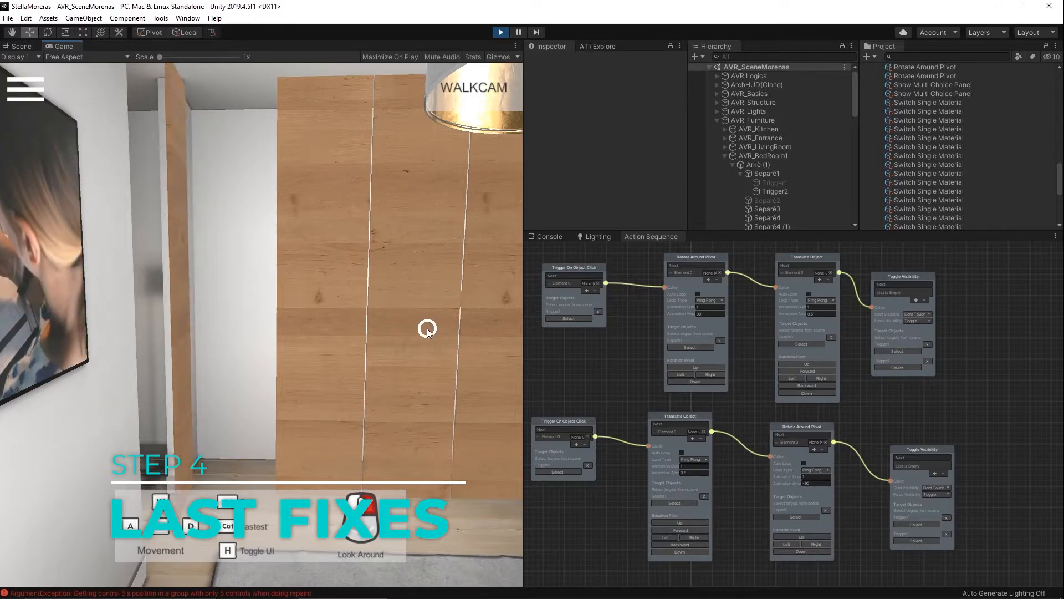
{"action": "right_click_drag", "start_coordinate": [428, 329], "coordinate": [298, 384]}
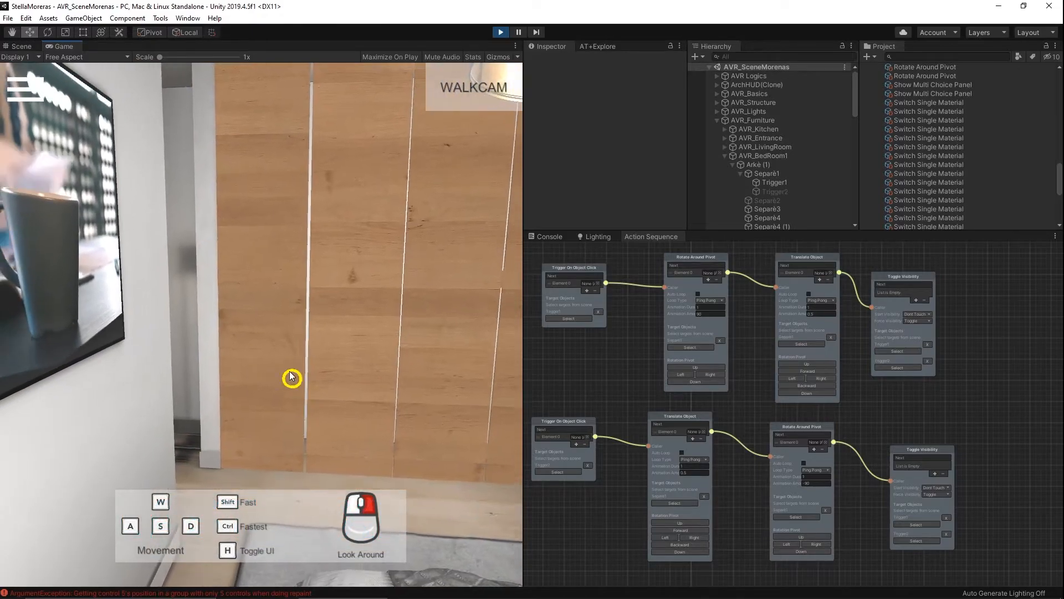
{"action": "left_click", "coordinate": [288, 305]}
{"action": "right_click_drag", "start_coordinate": [421, 321], "coordinate": [384, 336]}
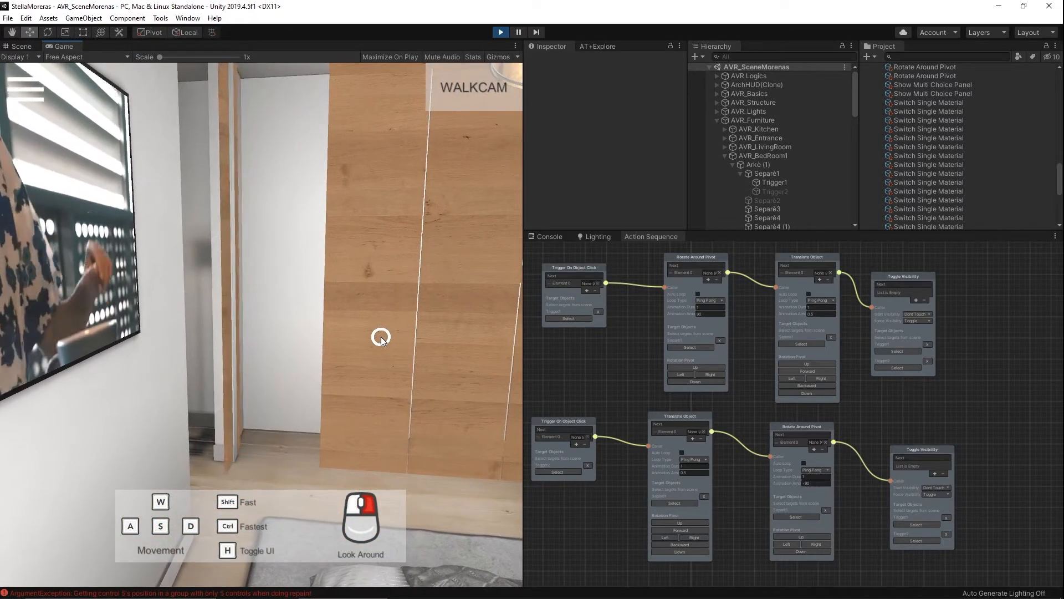
{"action": "left_click", "coordinate": [223, 294]}
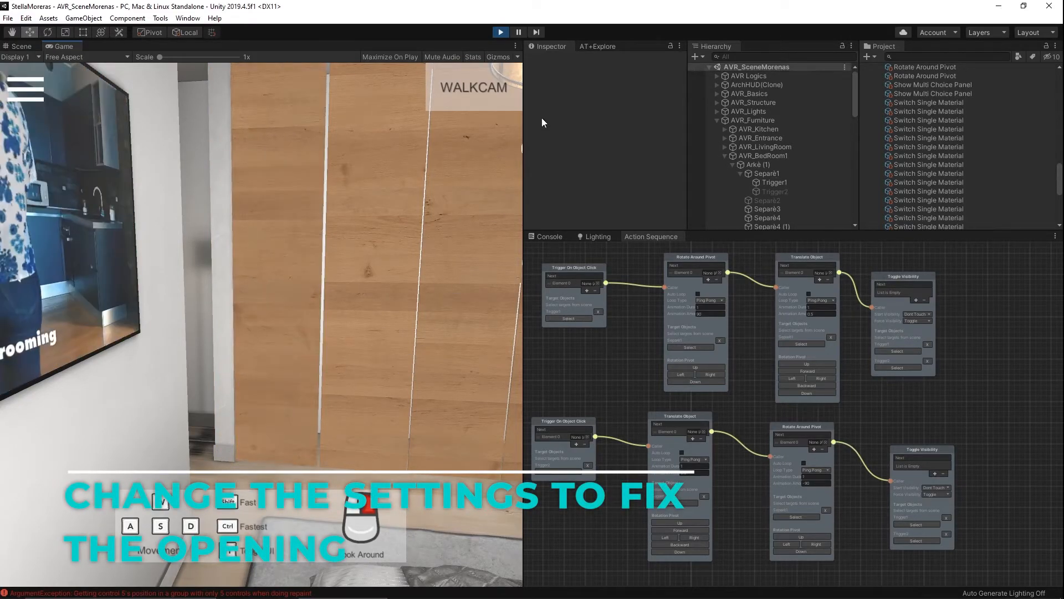
Stop play mode and set the loop type to Simple on the first sequence's Rotate Around Pivot and Translate Object nodes
{"action": "left_click", "coordinate": [500, 33]}
{"action": "scroll", "coordinate": [728, 371], "scroll_direction": "up", "scroll_amount": 3}
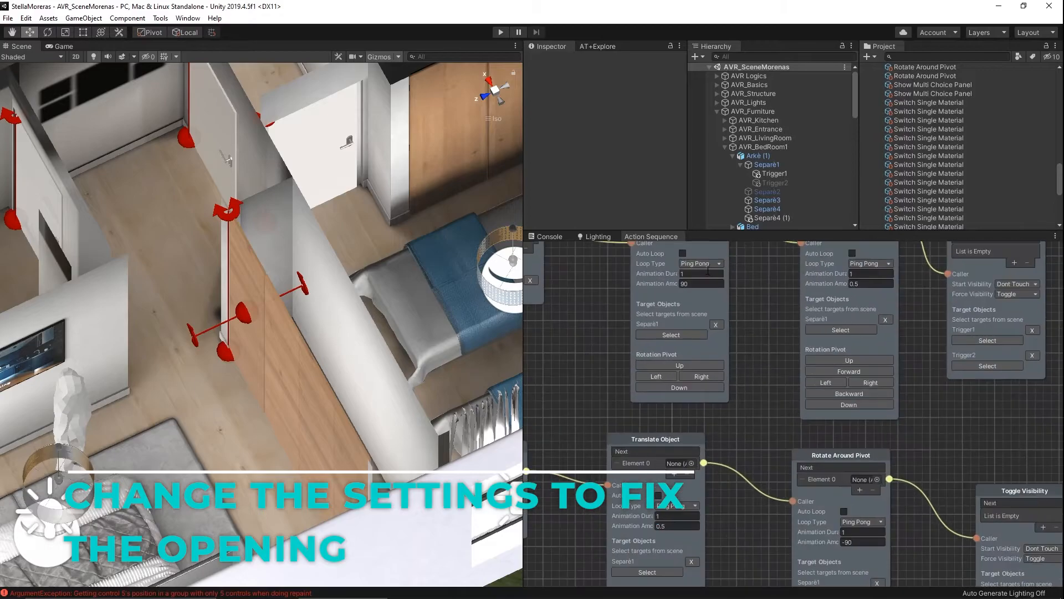
{"action": "left_click", "coordinate": [707, 263]}
{"action": "left_click", "coordinate": [716, 283]}
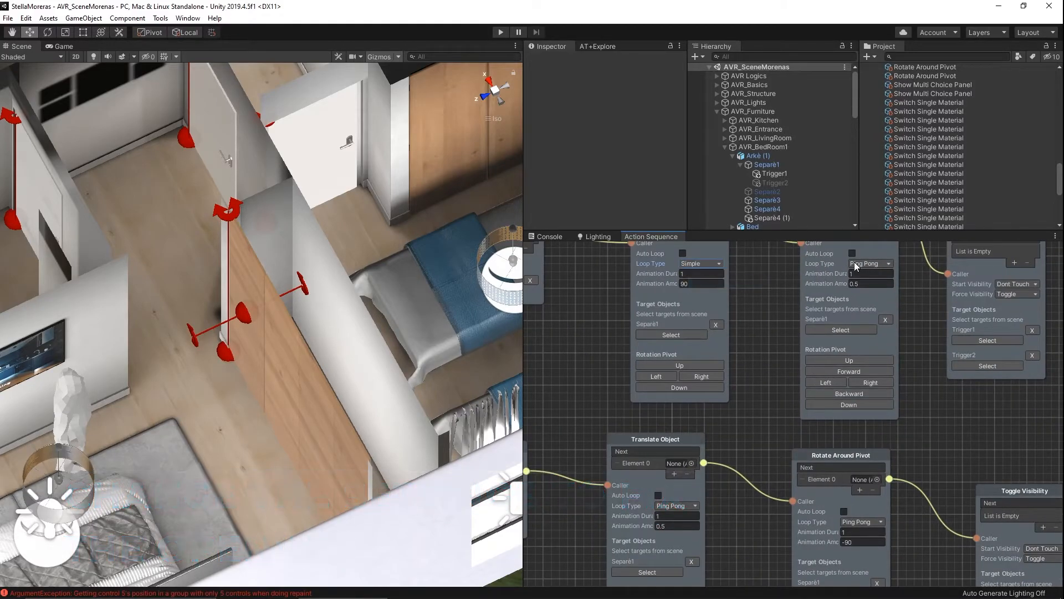
{"action": "left_click", "coordinate": [859, 264]}
{"action": "left_click", "coordinate": [904, 286]}
Set the loop type to Simple on the second sequence's Translate Object and Rotate Around Pivot nodes
{"action": "scroll", "coordinate": [752, 382], "scroll_direction": "down", "scroll_amount": 3}
{"action": "middle_click_drag", "start_coordinate": [757, 360], "coordinate": [755, 249]}
{"action": "scroll", "coordinate": [730, 364], "scroll_direction": "up", "scroll_amount": 3}
{"action": "left_click", "coordinate": [669, 361]}
{"action": "left_click", "coordinate": [681, 391]}
{"action": "left_click", "coordinate": [870, 377]}
{"action": "left_click", "coordinate": [889, 409]}
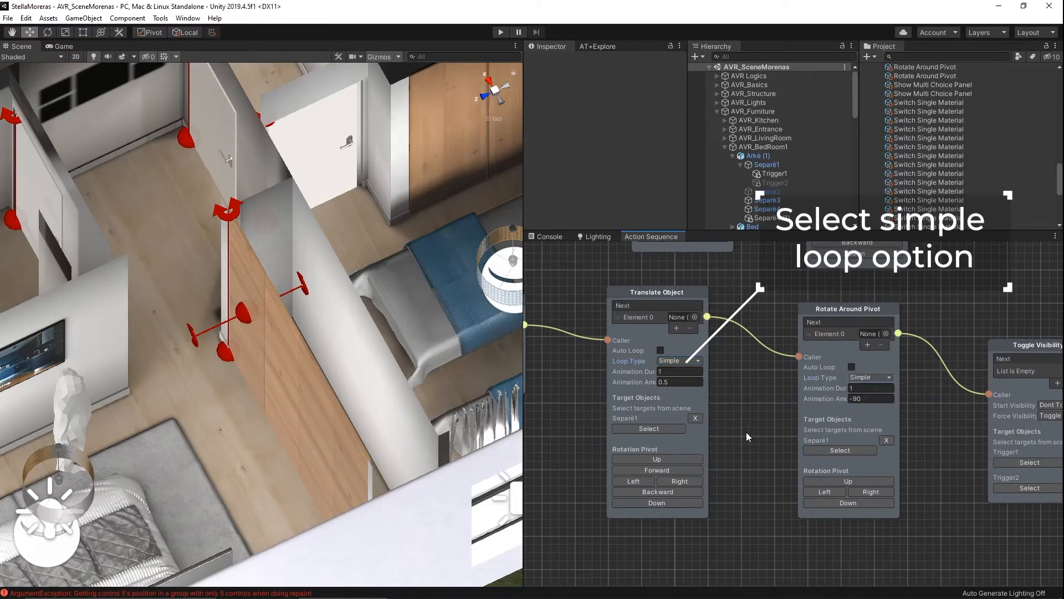
Start play mode and test several open and close cycles of the panel with the Simple loop type
{"action": "left_click", "coordinate": [499, 32]}
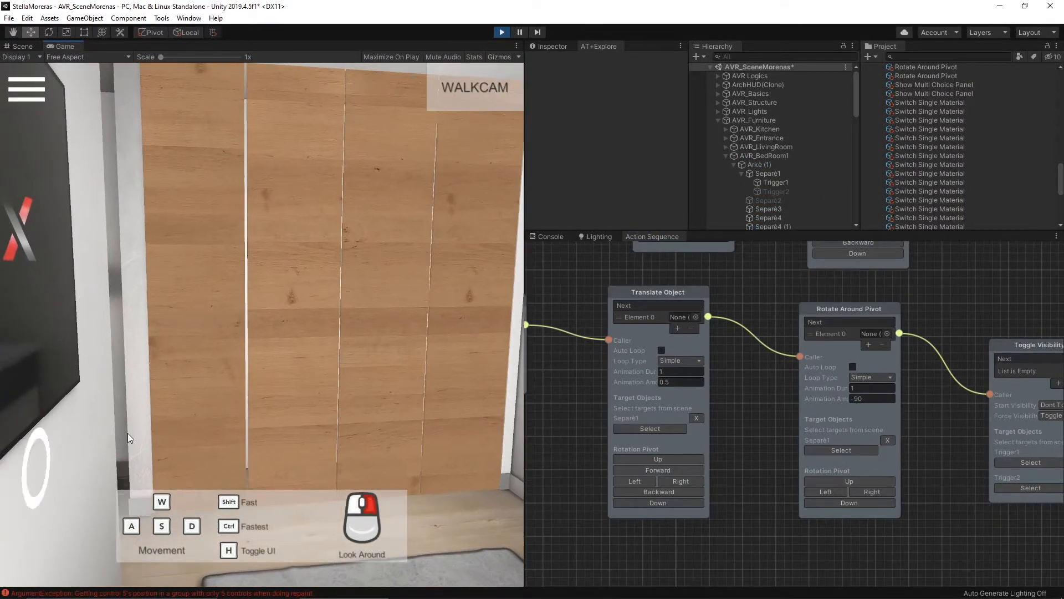
{"action": "mouse_move", "coordinate": [214, 309]}
{"action": "right_mouse_down"}
{"action": "mouse_move", "coordinate": [387, 326]}
{"action": "mouse_move", "coordinate": [240, 368]}
{"action": "right_mouse_up"}
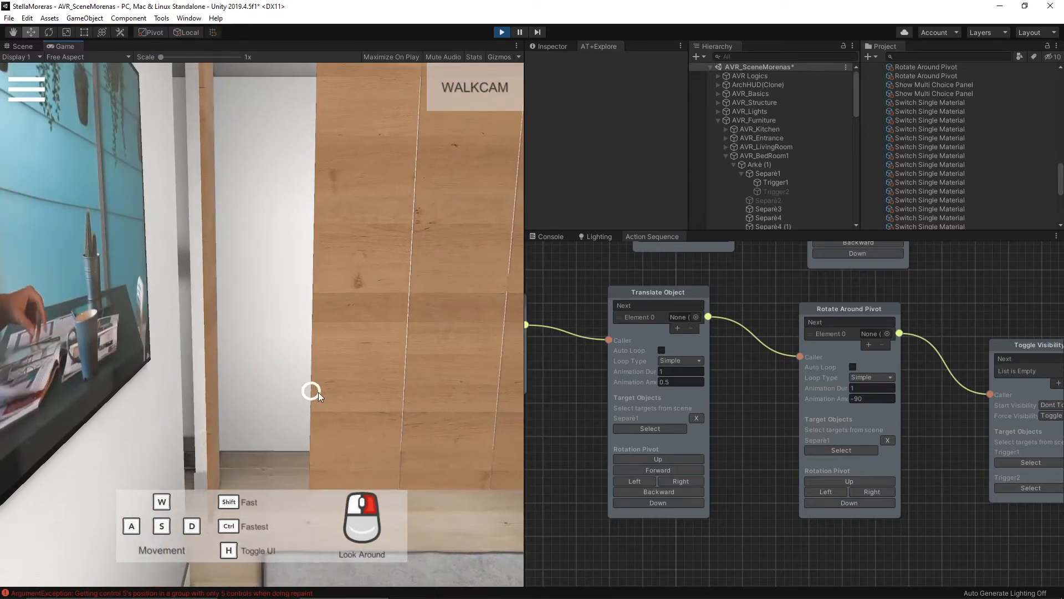
{"action": "left_click", "coordinate": [214, 294]}
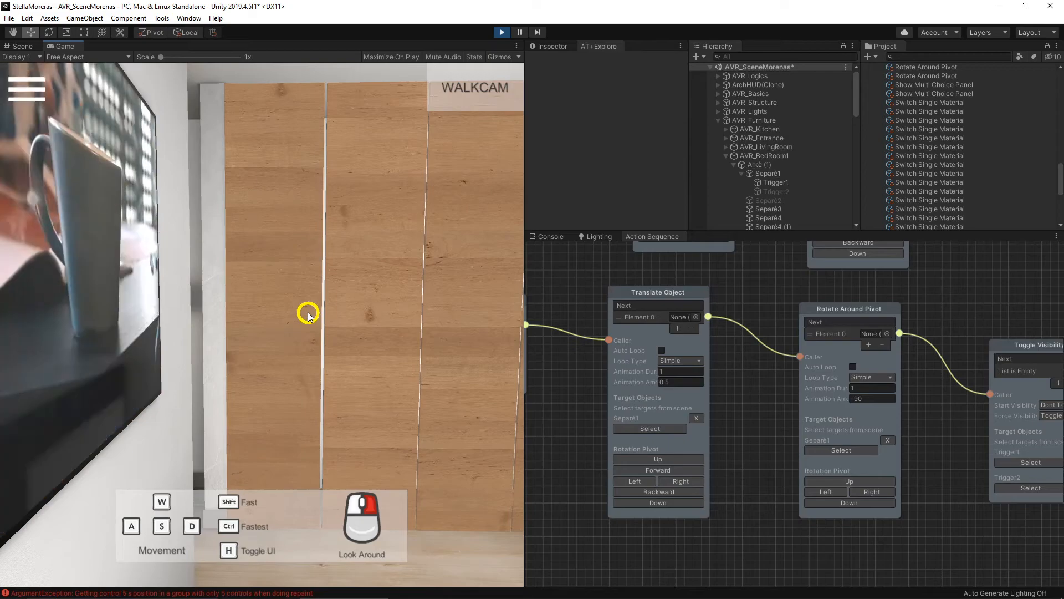
{"action": "left_click", "coordinate": [307, 311]}
{"action": "right_click_drag", "start_coordinate": [428, 326], "coordinate": [259, 292]}
{"action": "left_click", "coordinate": [478, 336]}
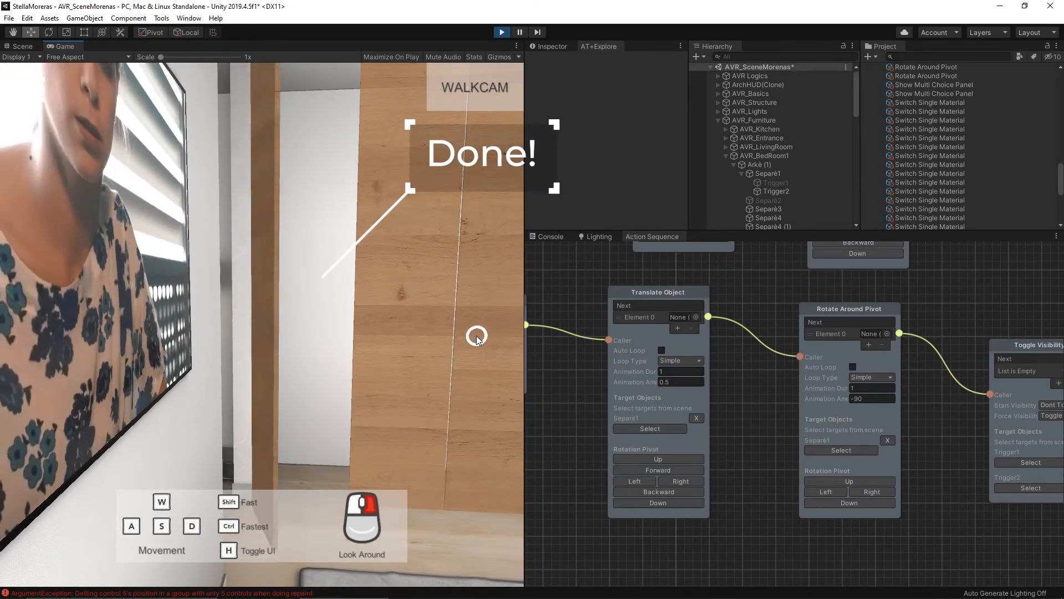
{"action": "left_click", "coordinate": [348, 285]}
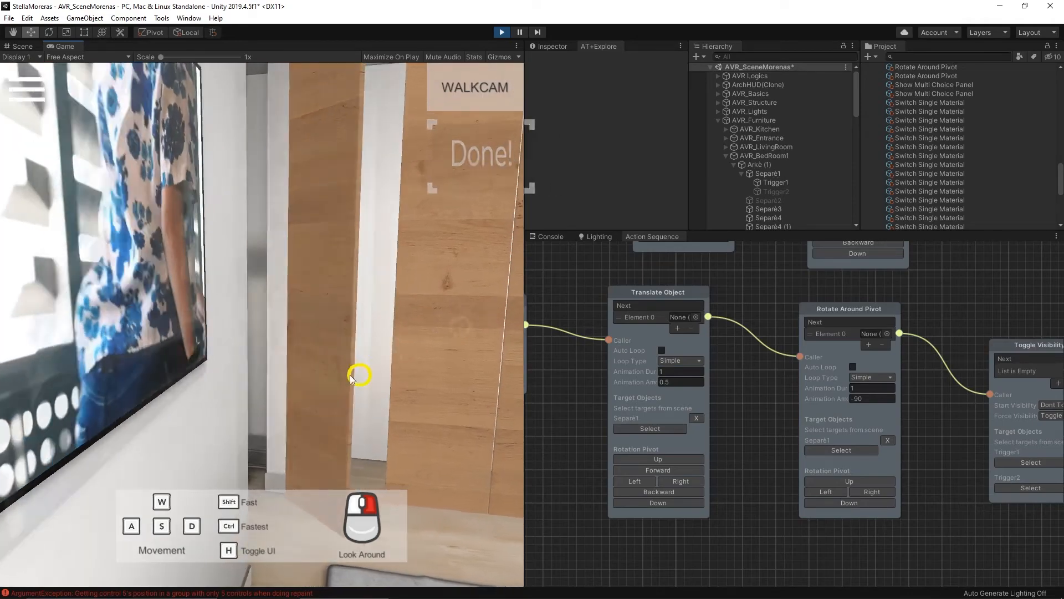
Walk around the panel in the running game and trigger it again from other viewpoints
{"action": "key", "text": "d"}
{"action": "right_click_drag", "start_coordinate": [363, 369], "coordinate": [4, 448]}
{"action": "left_click", "coordinate": [201, 326]}
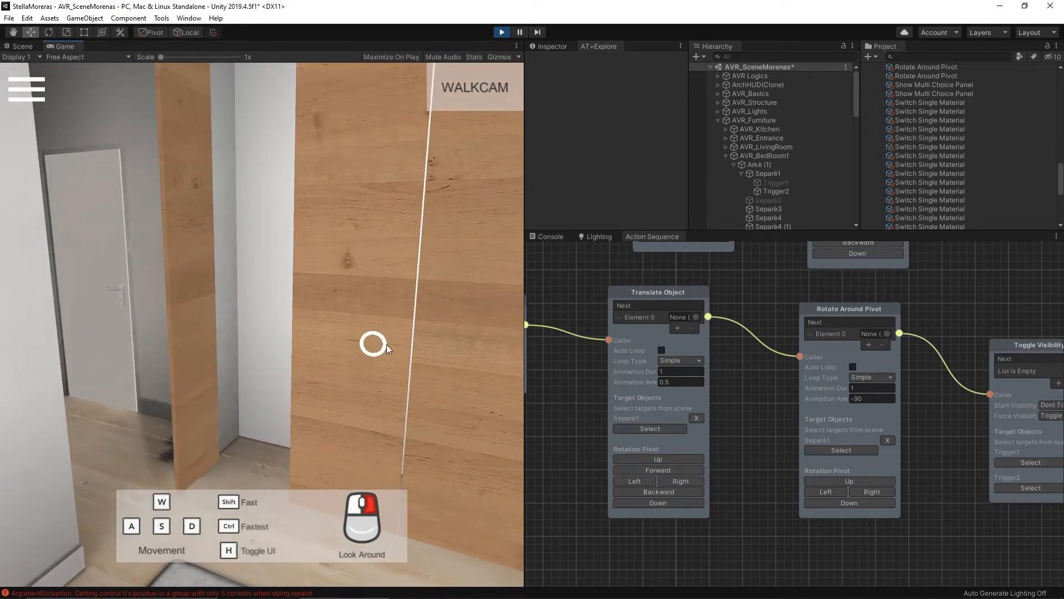
{"action": "right_click_drag", "start_coordinate": [310, 341], "coordinate": [36, 442]}
{"action": "key", "text": "w"}
{"action": "key", "text": "a"}
{"action": "left_click", "coordinate": [487, 297]}
{"action": "key", "text": "d"}
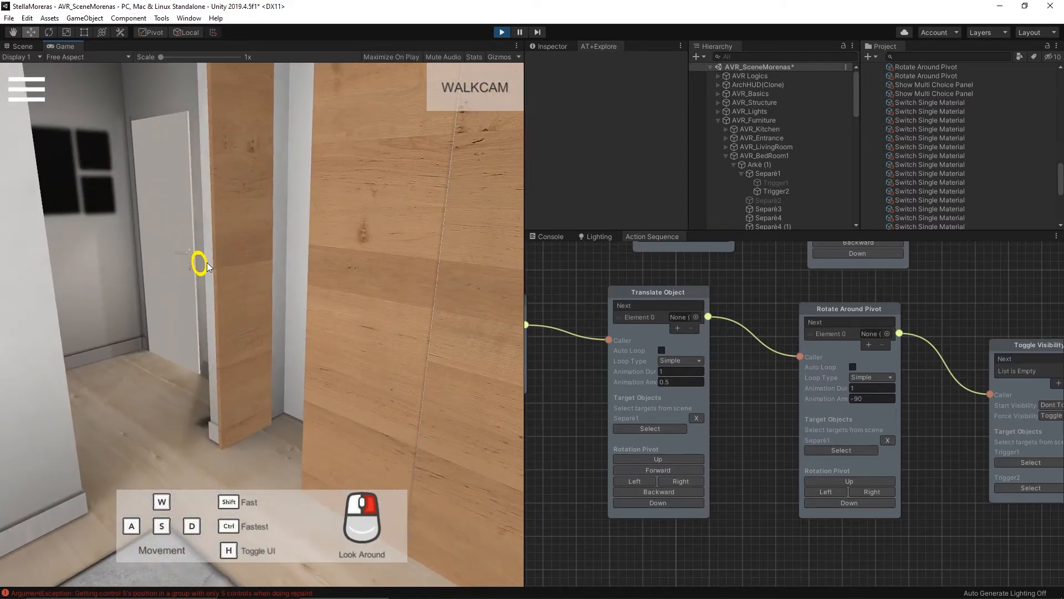
{"action": "key", "text": "d"}
{"action": "key", "text": "a"}
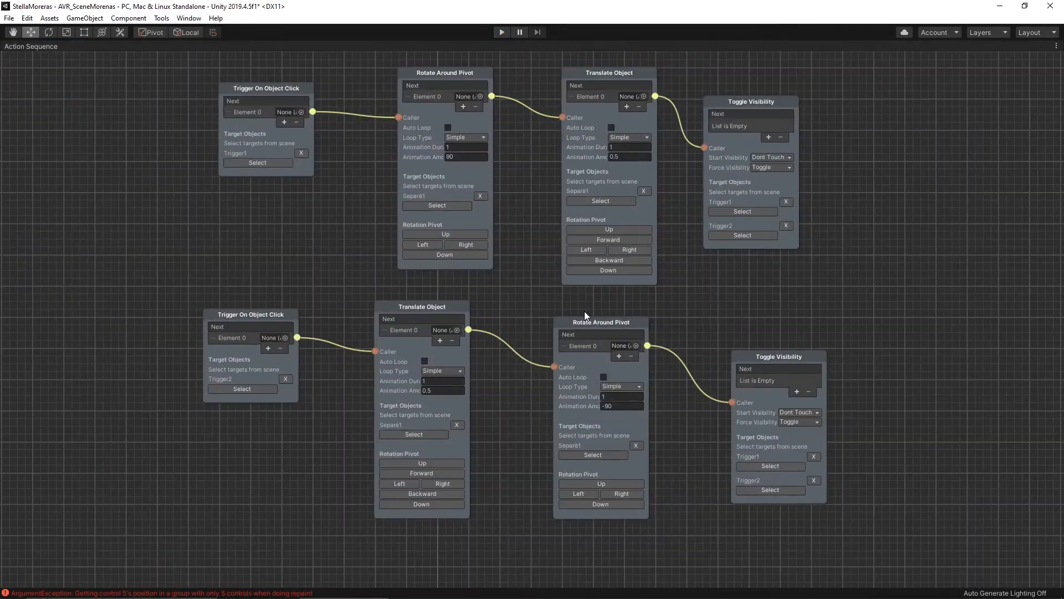
Review both panel action sequences in the maximized node graph and restore the normal editor layout
{"action": "scroll", "coordinate": [304, 262], "scroll_direction": "up", "scroll_amount": 2}
{"action": "middle_click_drag", "start_coordinate": [305, 261], "coordinate": [598, 447]}
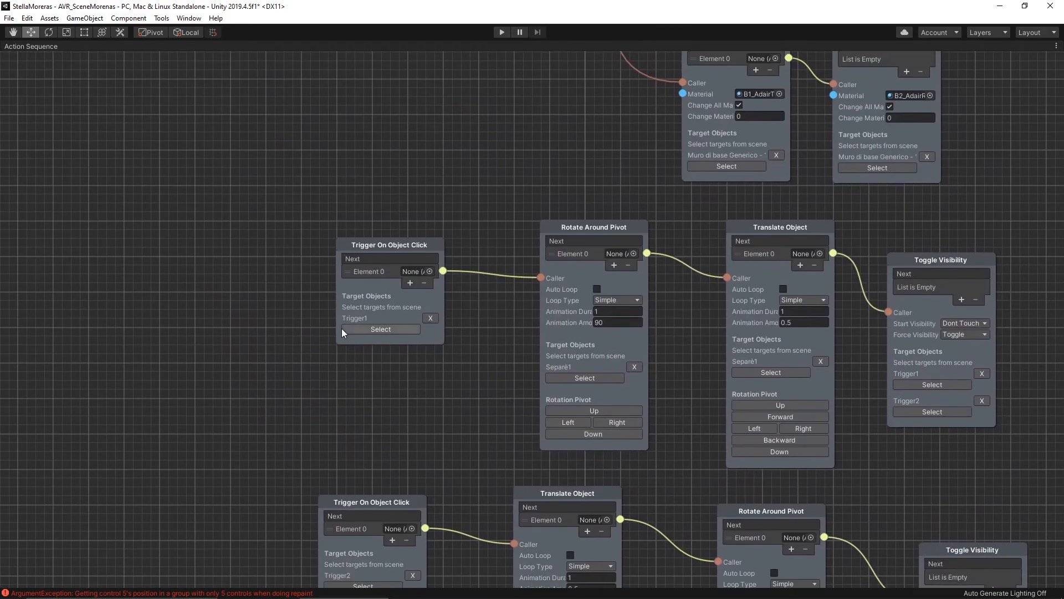
{"action": "middle_click_drag", "start_coordinate": [519, 395], "coordinate": [419, 263]}
{"action": "scroll", "coordinate": [460, 210], "scroll_direction": "down", "scroll_amount": 2}
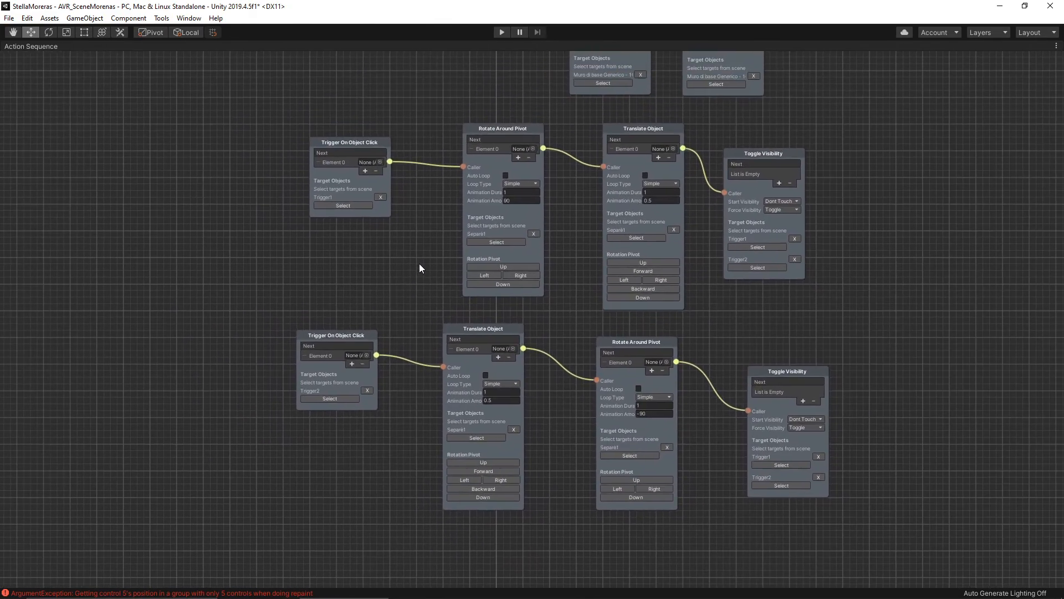
{"action": "left_click", "coordinate": [1056, 47]}
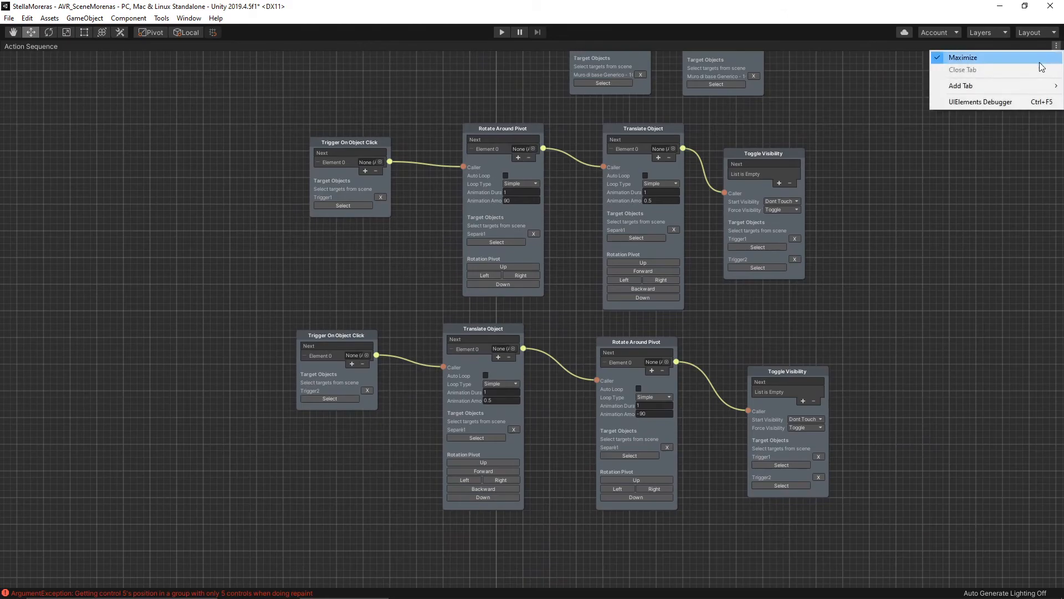
{"action": "left_click", "coordinate": [968, 58]}
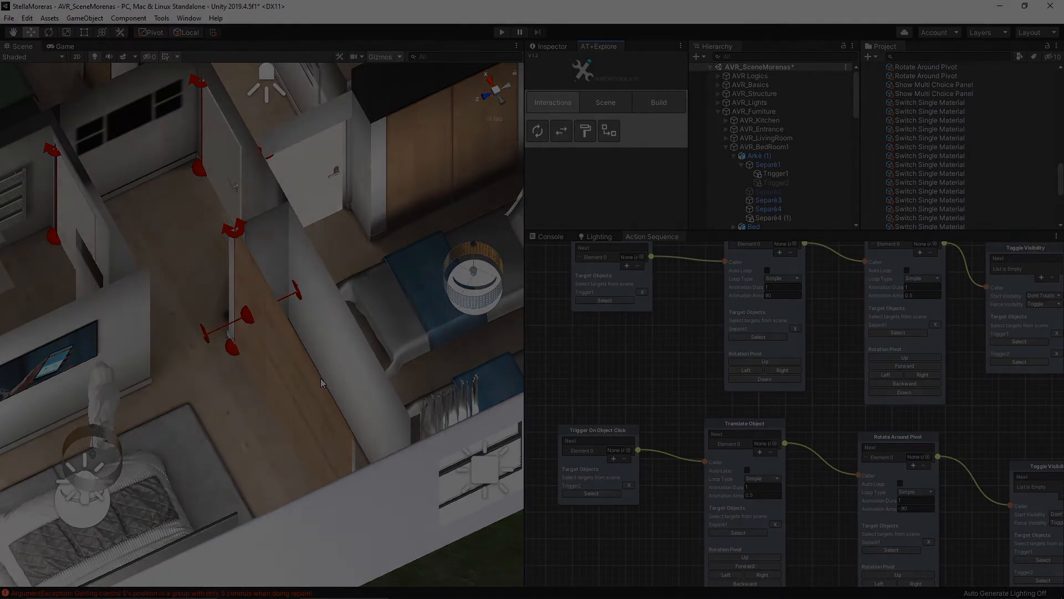